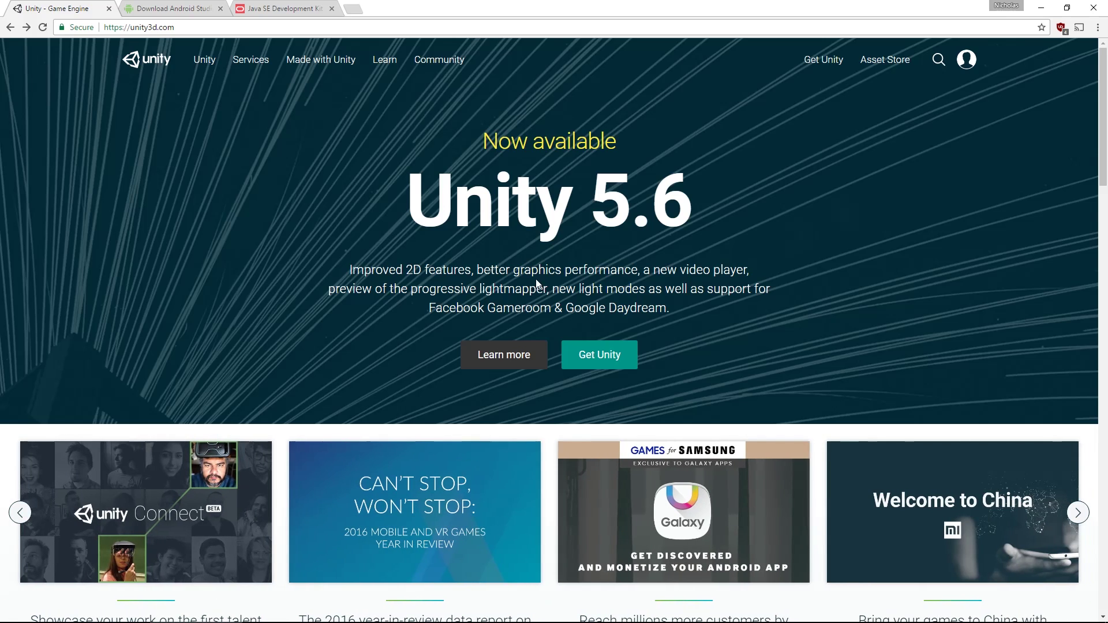
Choose the free Personal plan under Get Unity to reach the Unity 5.6 download page.
drag(446, 210, 710, 214)
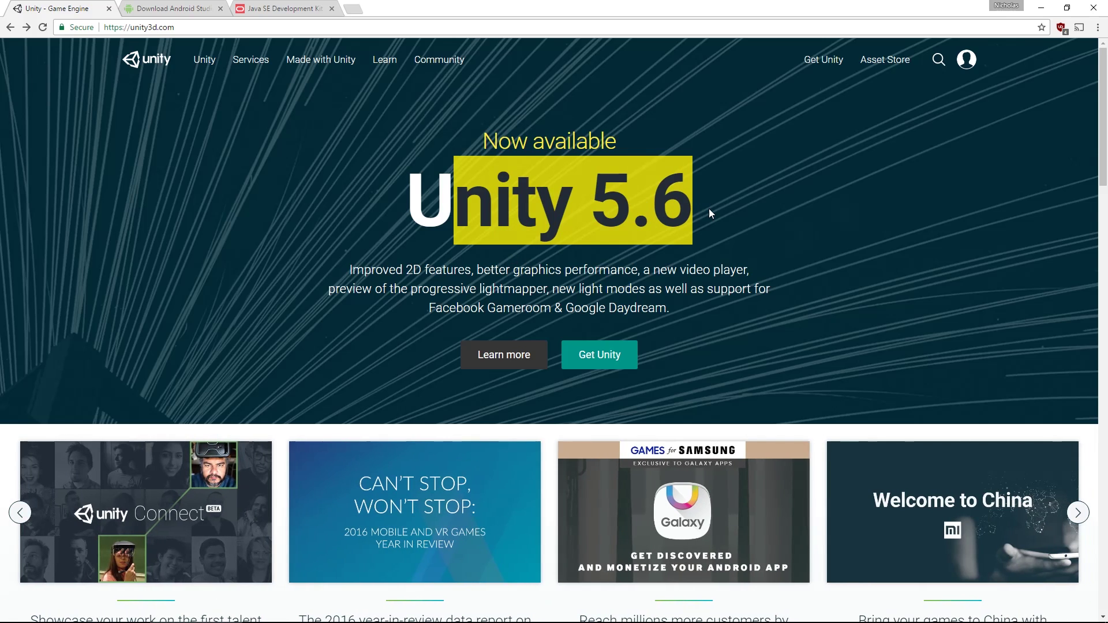
click(708, 271)
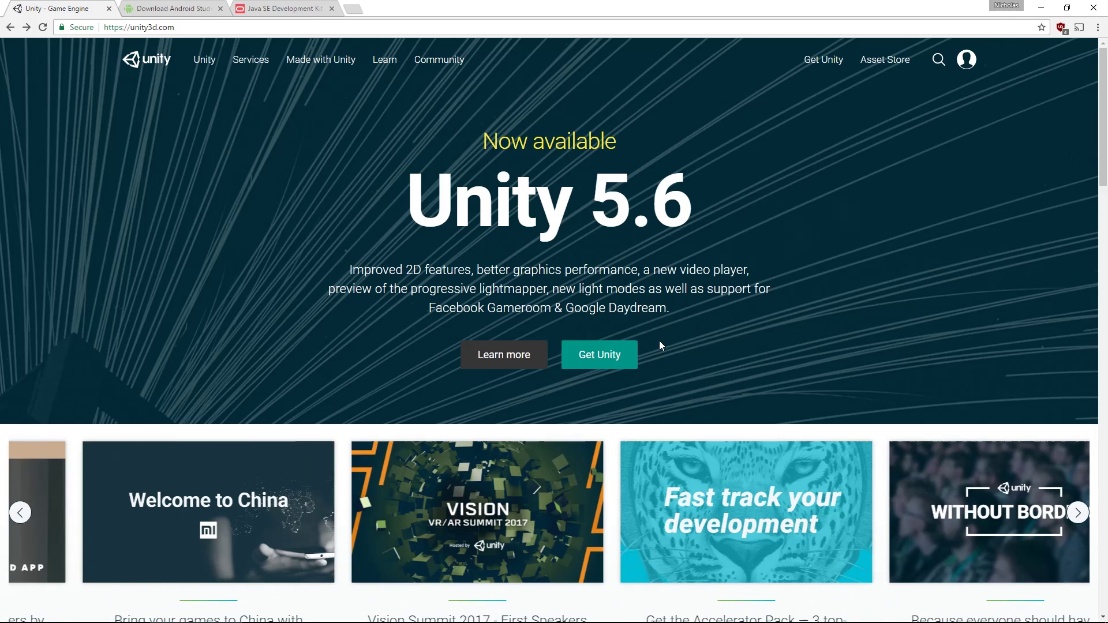
click(594, 367)
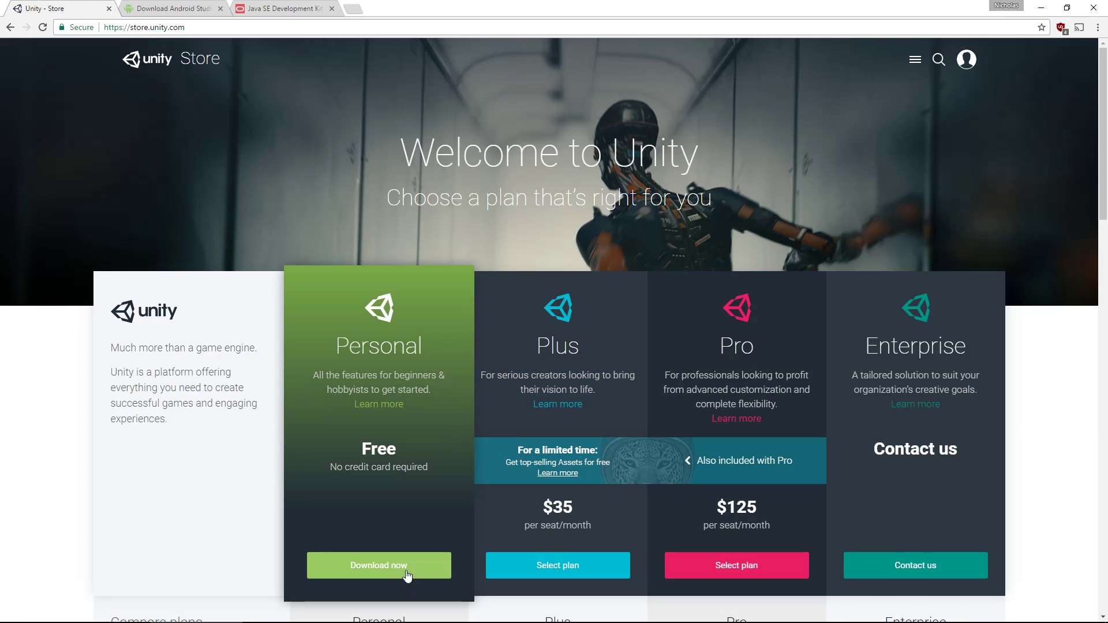
click(404, 566)
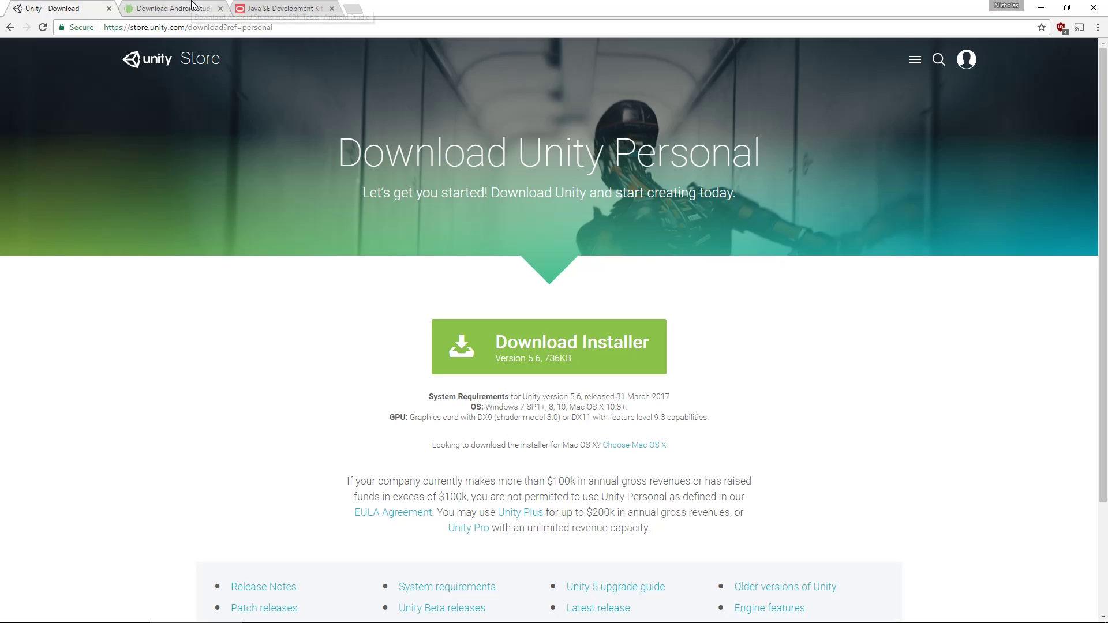
Accept the Android SDK terms and download Android Studio 2.3.1 for Windows.
click(173, 8)
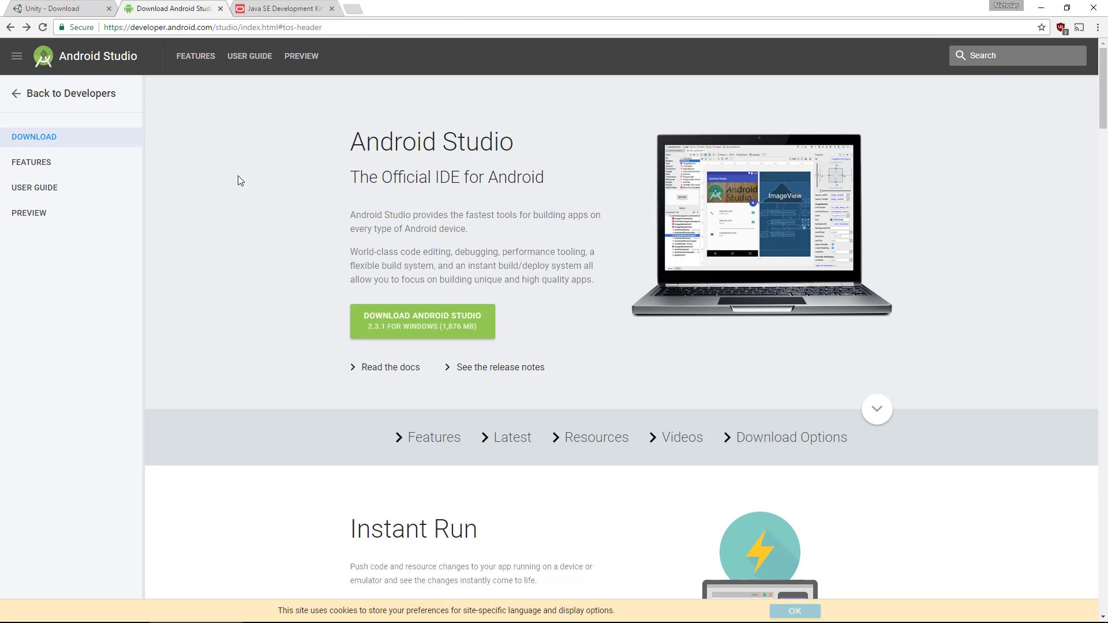
click(422, 322)
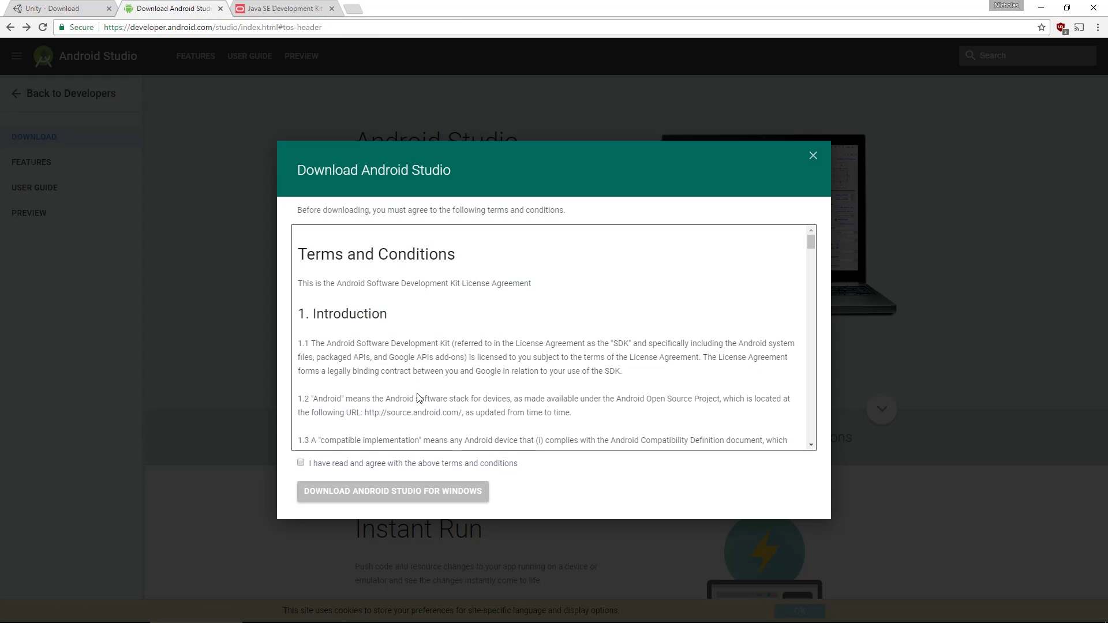
click(417, 464)
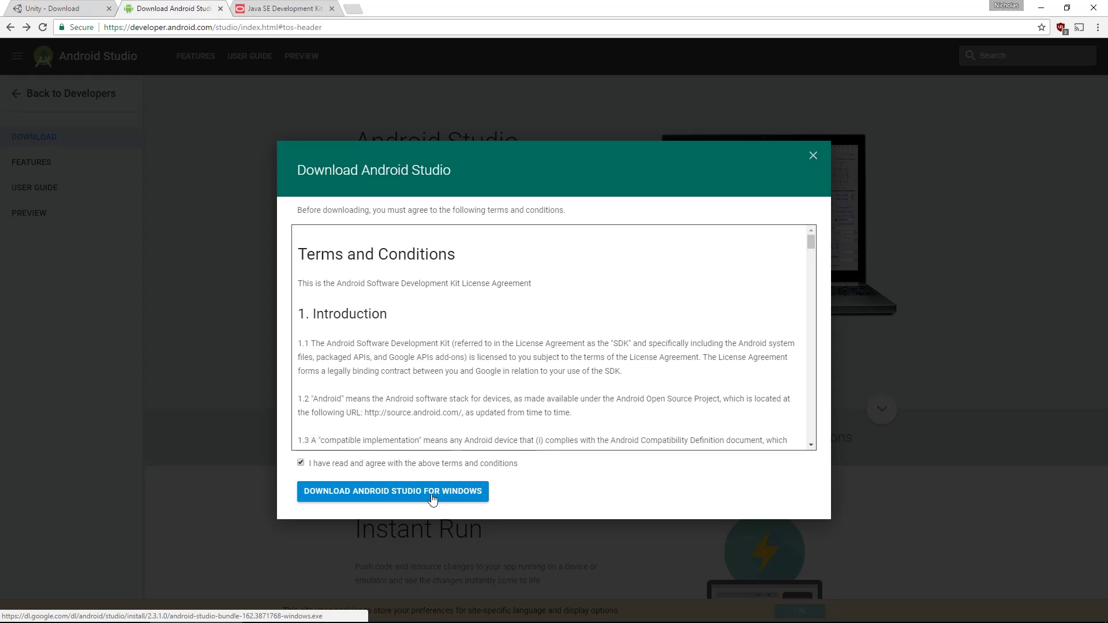
click(813, 155)
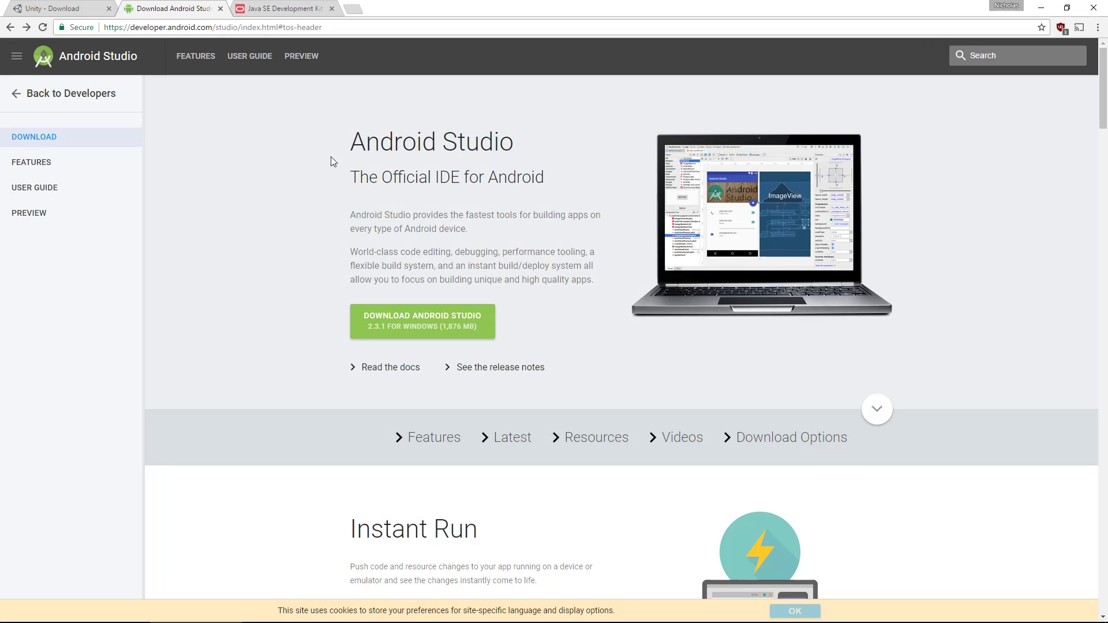
Accept the Oracle license and download jdk-8u131-windows-x64.exe (198.03 MB).
click(284, 6)
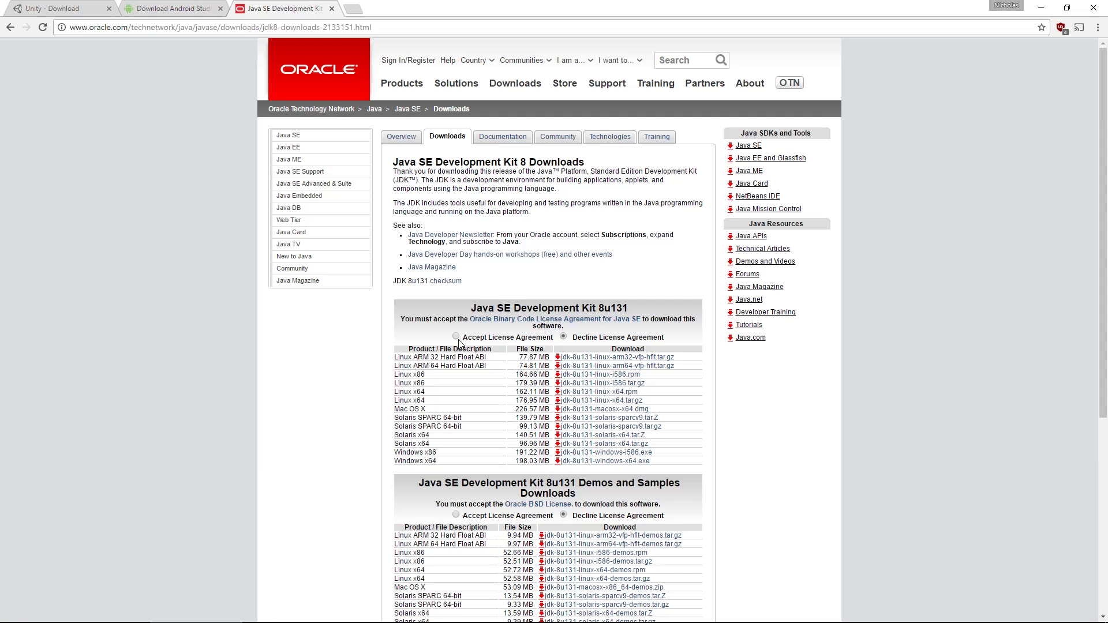
click(456, 337)
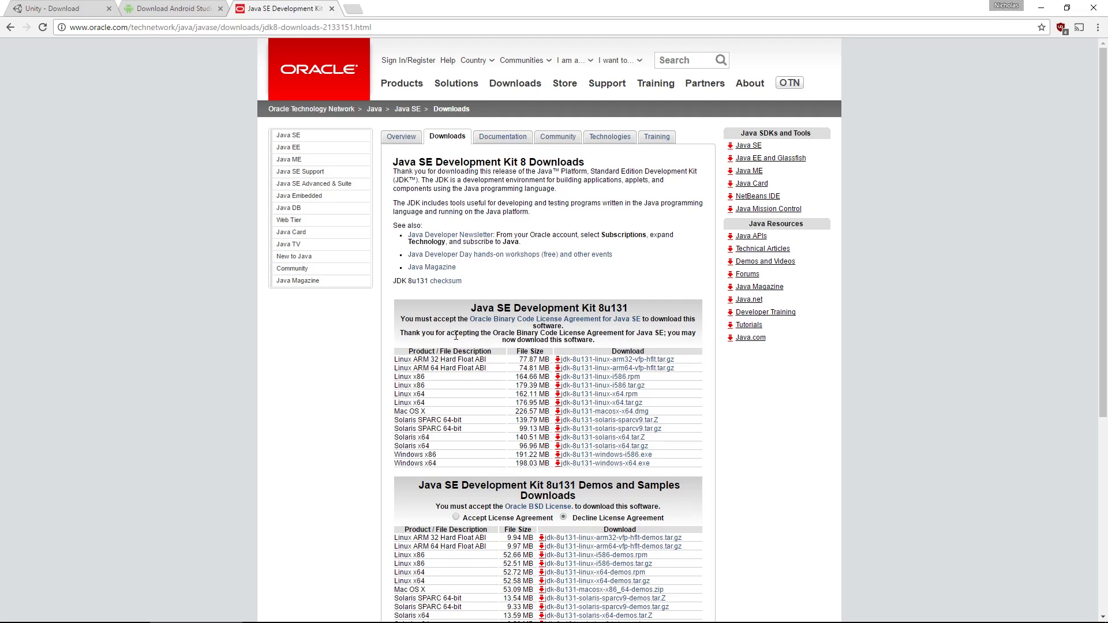
mouse_move(394, 456)
mouse_down()
mouse_move(455, 458)
mouse_move(433, 306)
mouse_up()
click(472, 470)
click(611, 470)
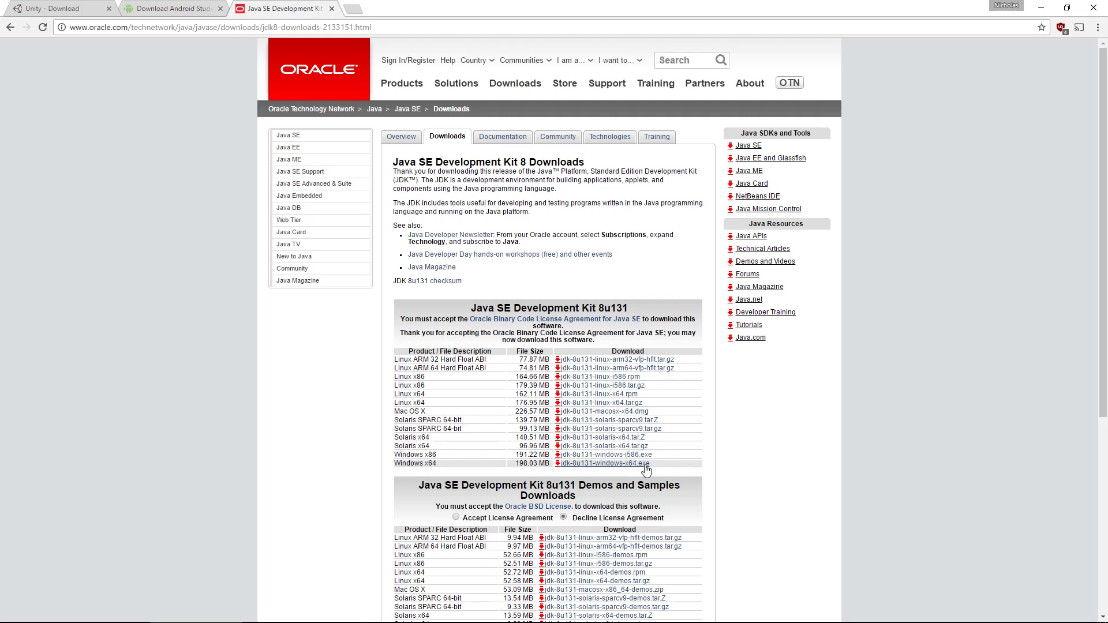
drag(672, 465, 515, 463)
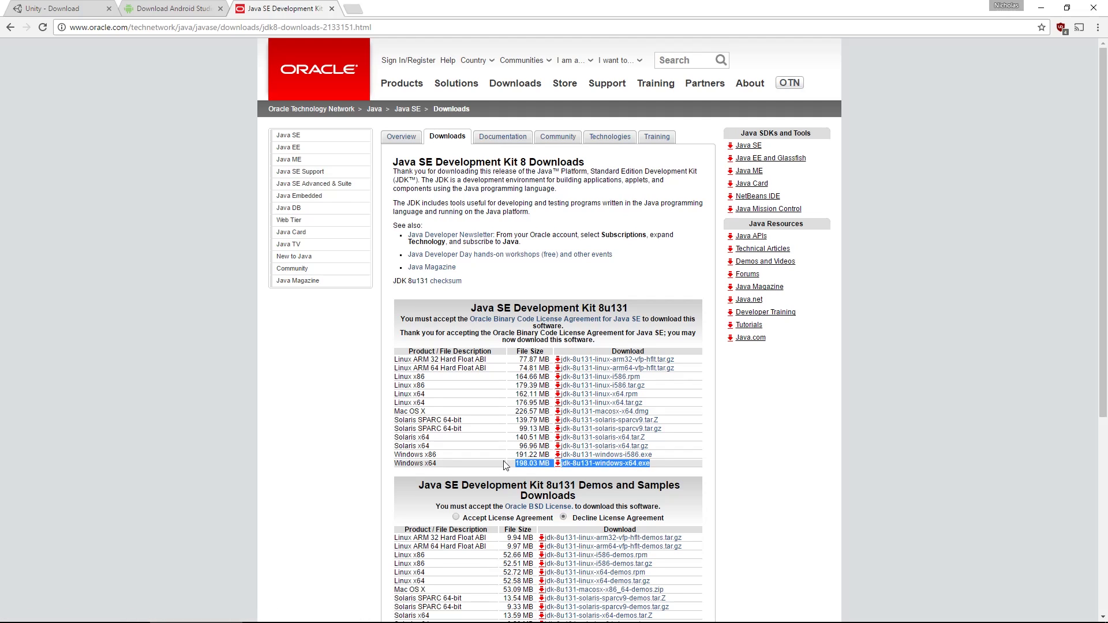
Launch UnityDownloadAssistant from the Downloads folder.
click(695, 469)
key(alt+Tab)
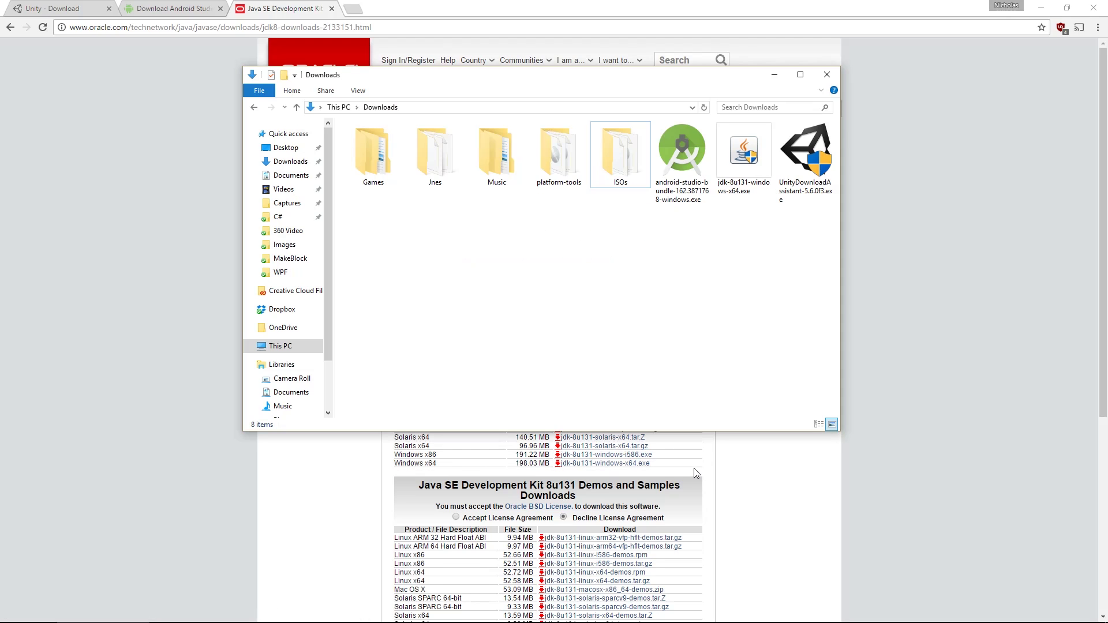
mouse_move(655, 235)
mouse_down()
mouse_move(764, 186)
mouse_move(756, 299)
mouse_up()
click(757, 299)
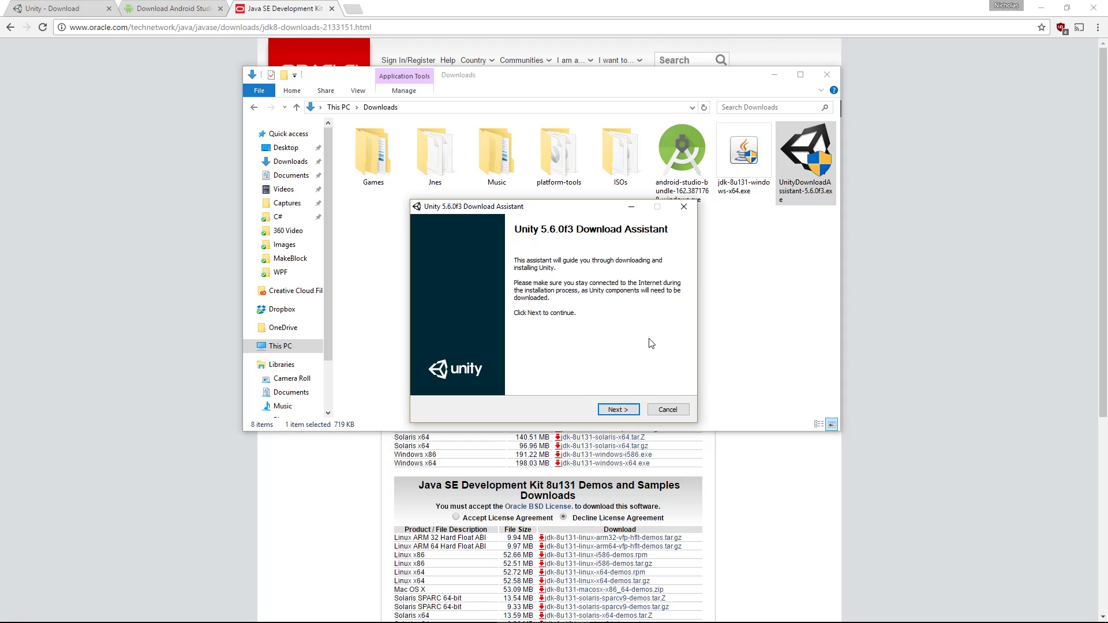
Step through license and components, with Android Build Support, to install locations, then cancel.
click(616, 411)
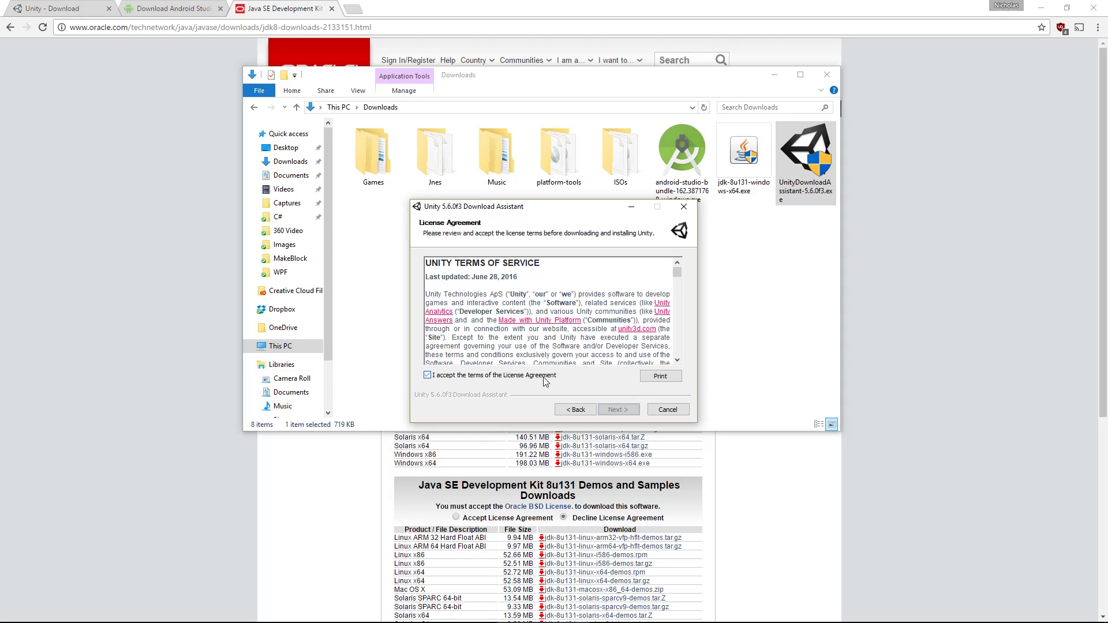
click(619, 409)
click(620, 411)
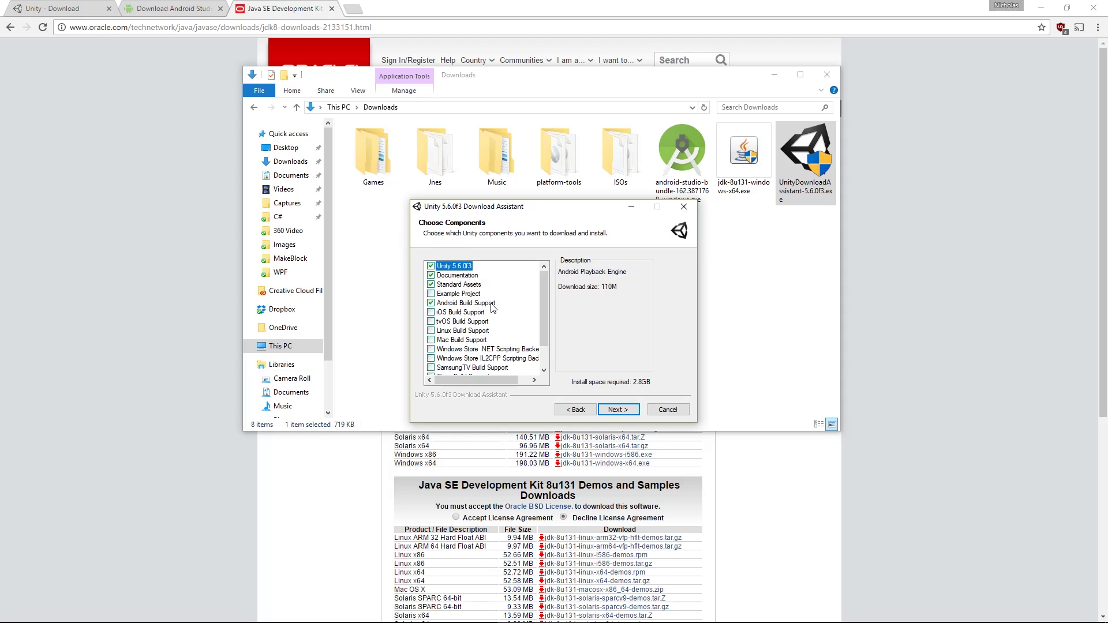
click(618, 409)
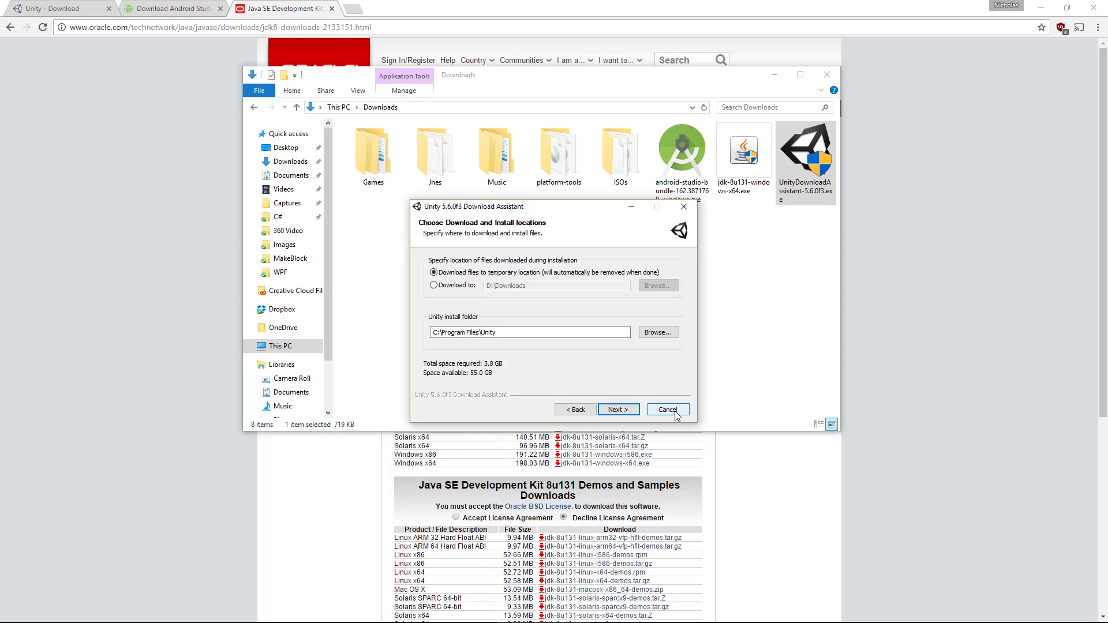
click(675, 411)
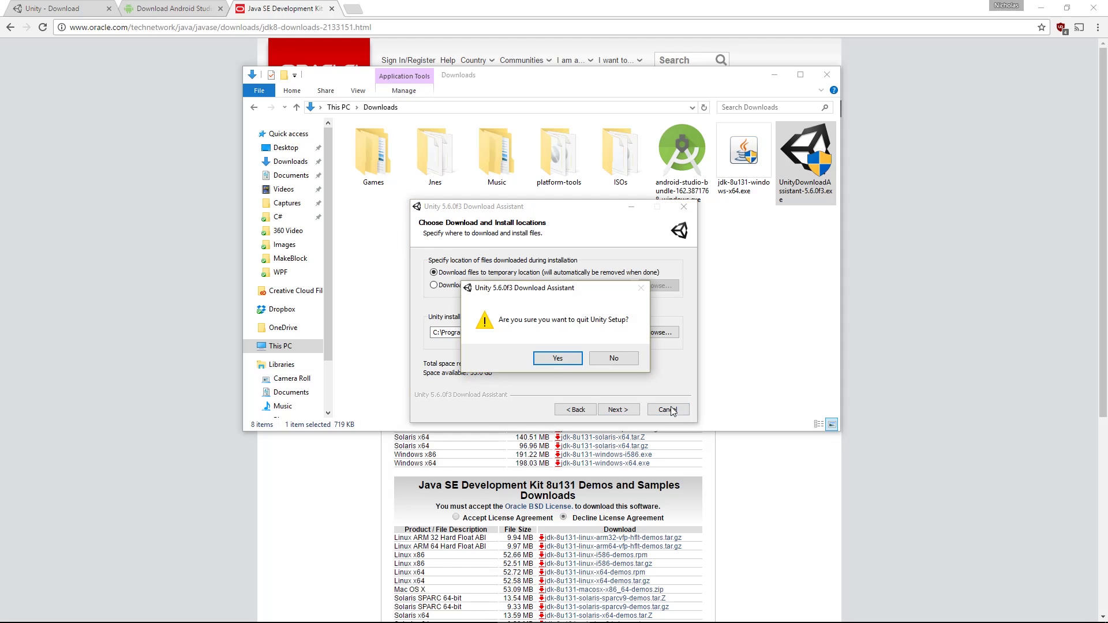
Quit Unity setup and run the Android Studio bundle installer, keeping the previous version installed.
click(559, 360)
click(767, 319)
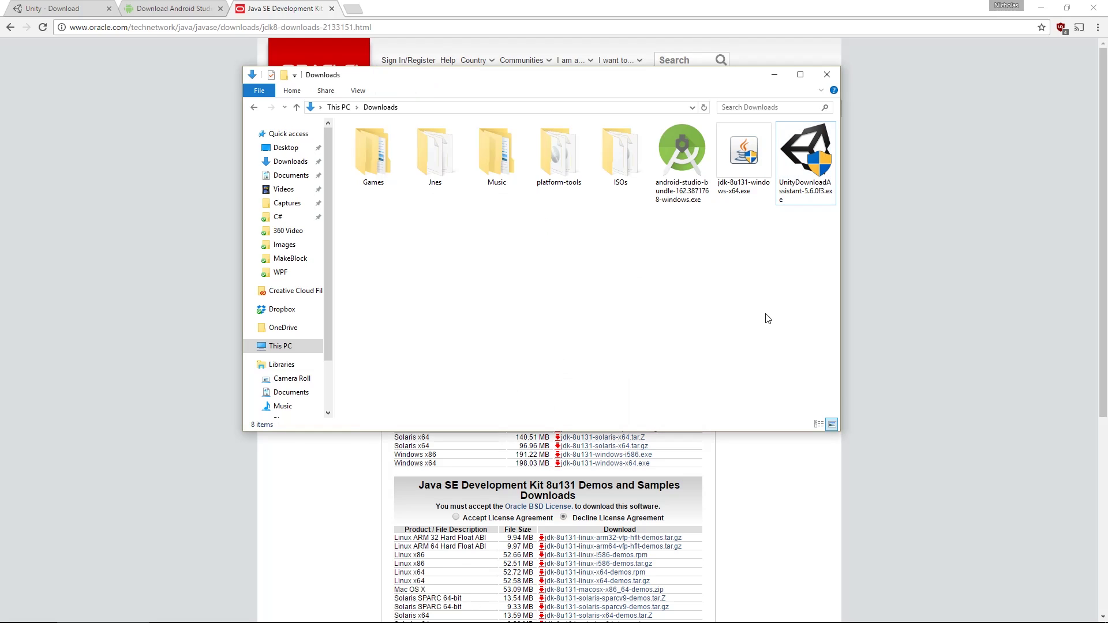
click(681, 176)
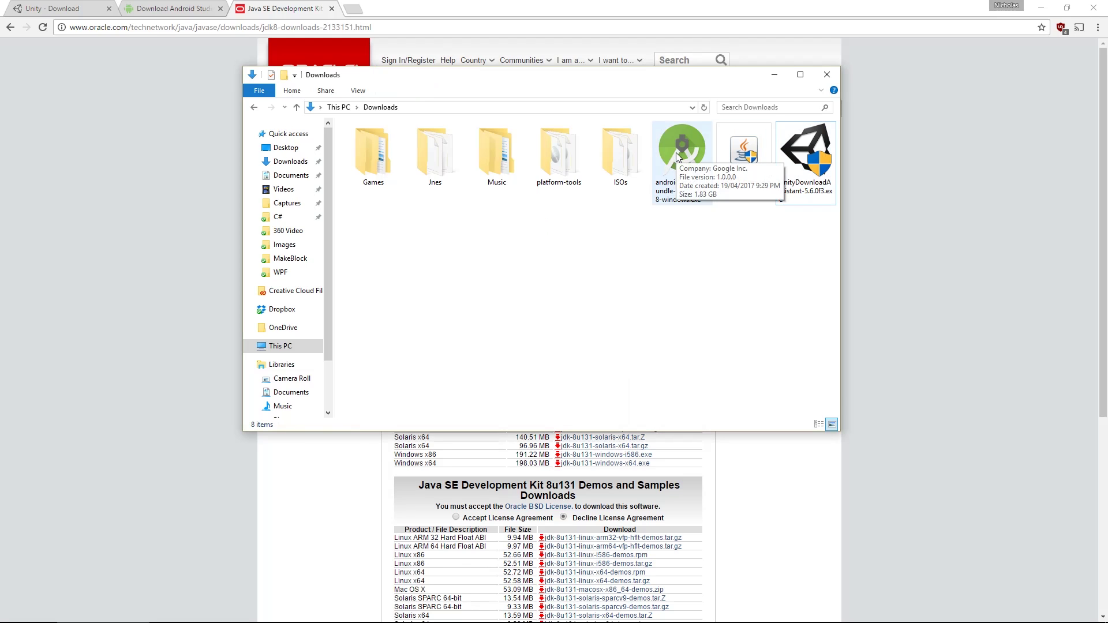
double_click(676, 153)
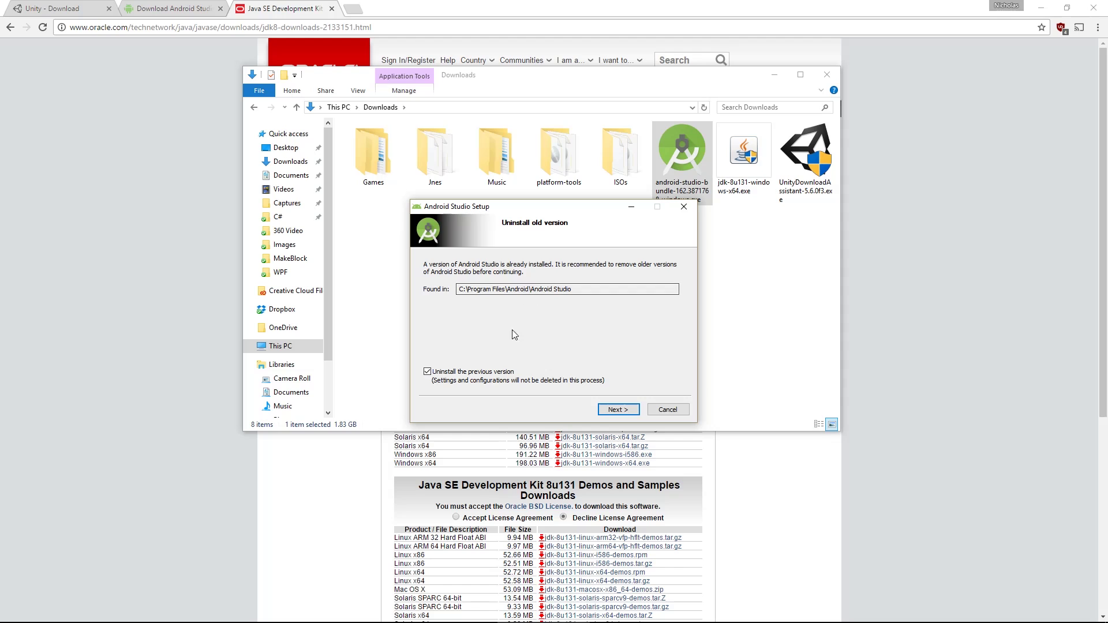
click(436, 374)
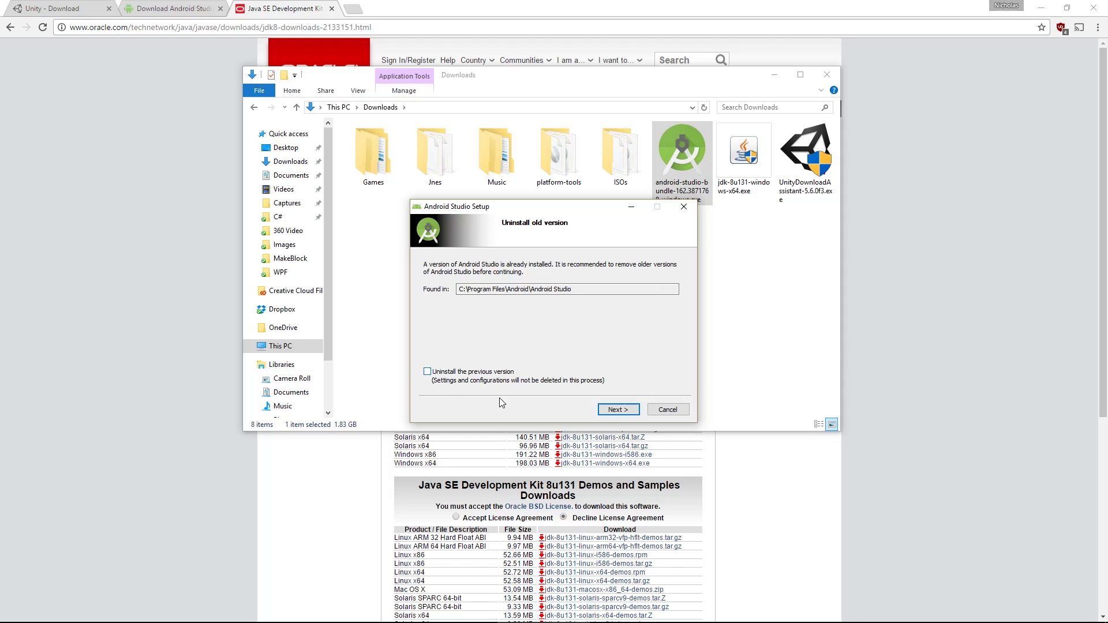
click(618, 410)
Untick Android Virtual Device and Android SDK components, then cancel and confirm quitting setup.
click(622, 411)
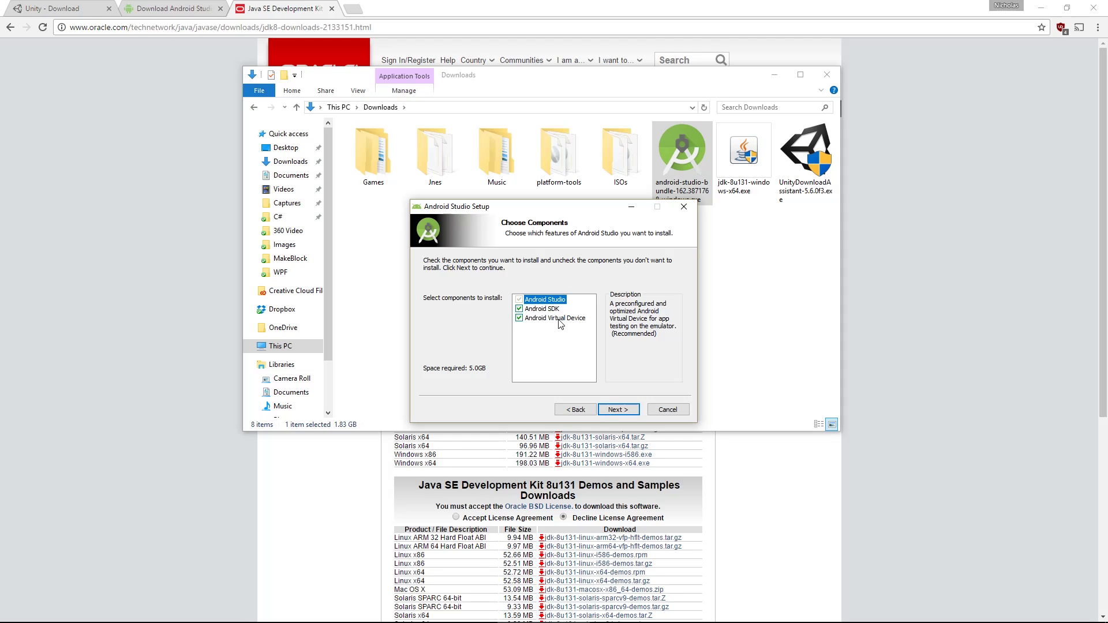
click(520, 318)
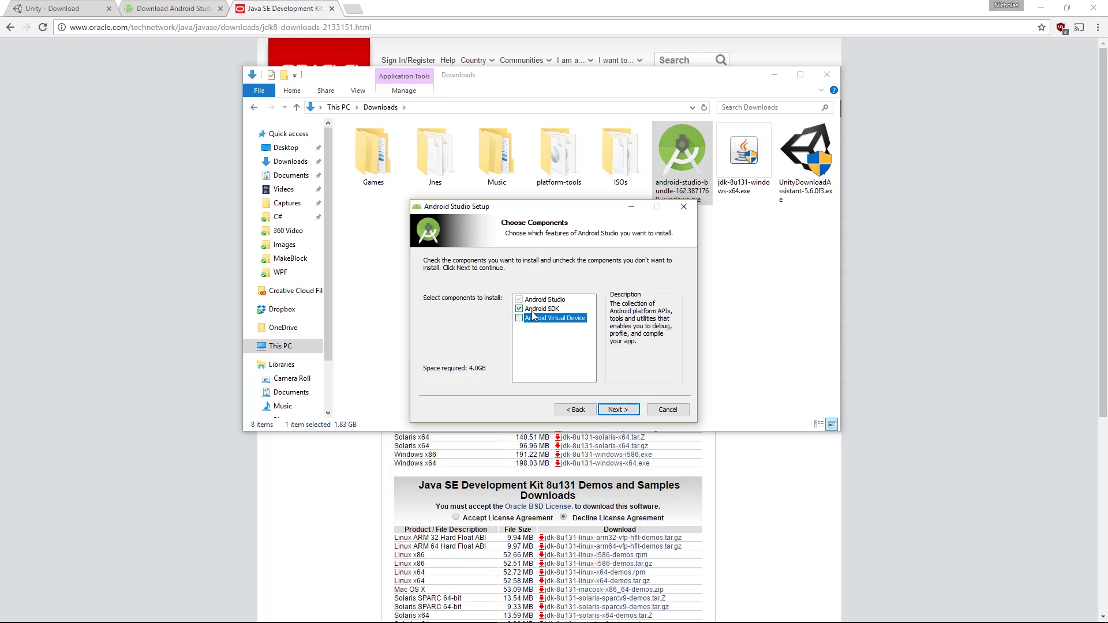
mouse_move(542, 310)
click(551, 312)
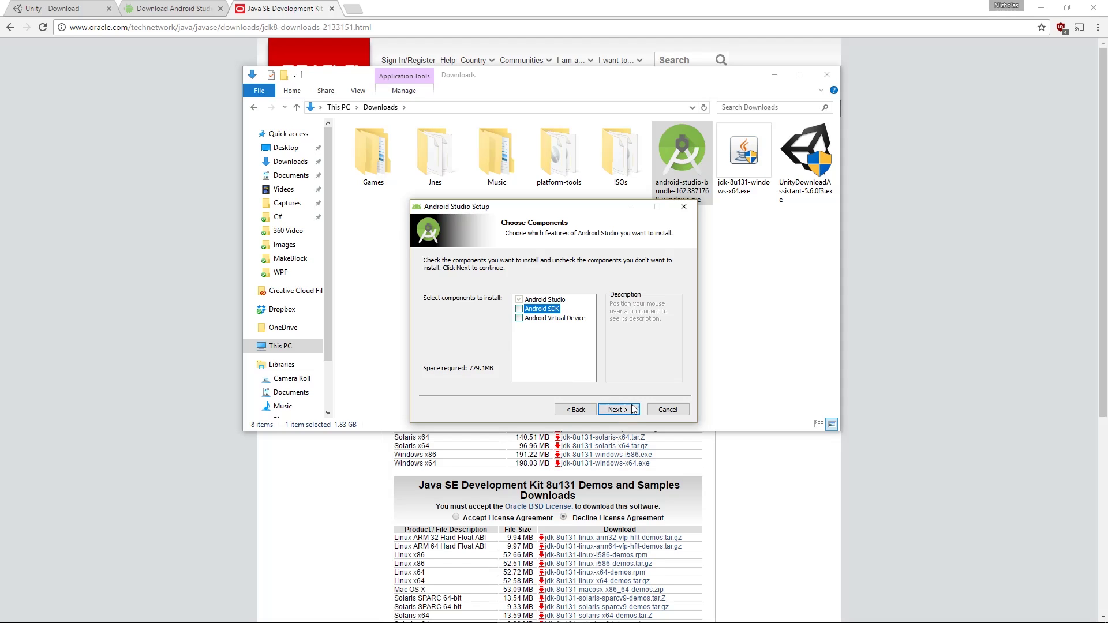
click(679, 411)
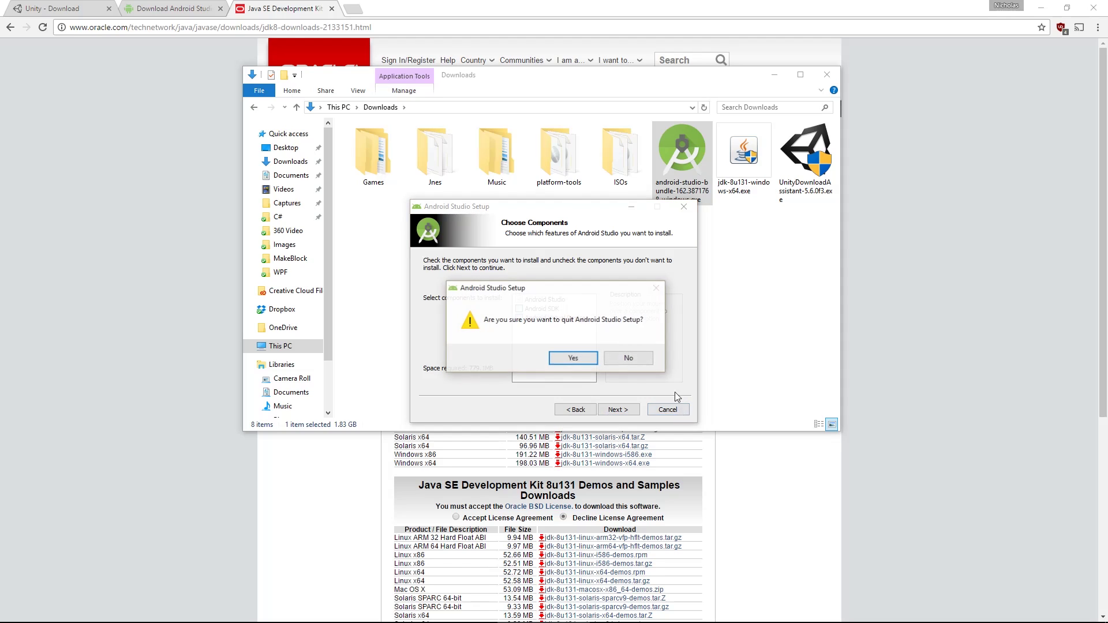
click(574, 357)
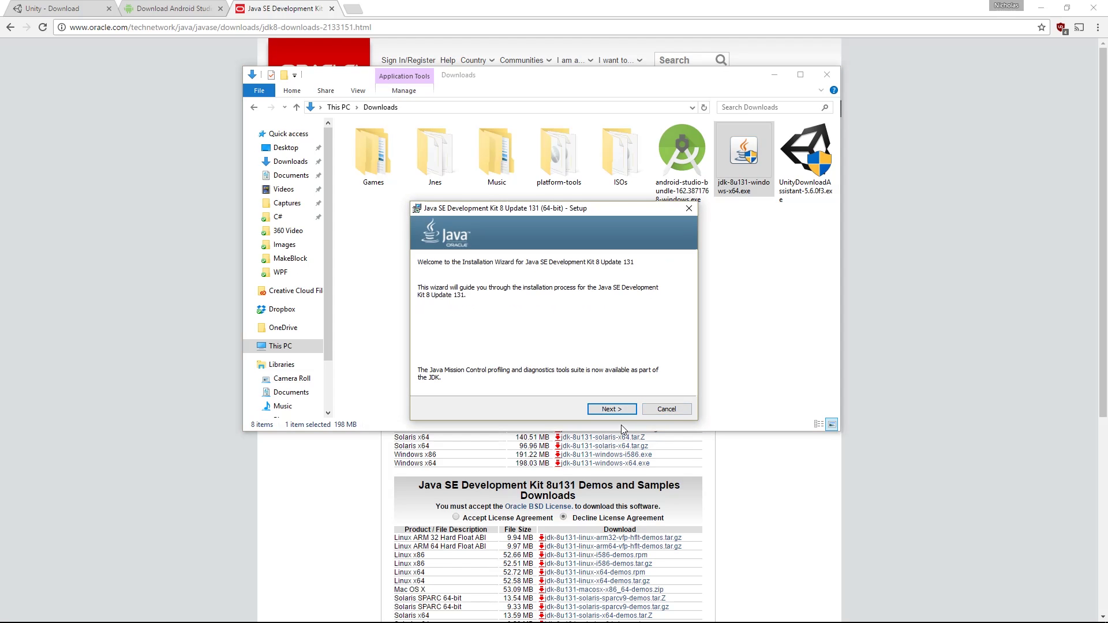
click(671, 410)
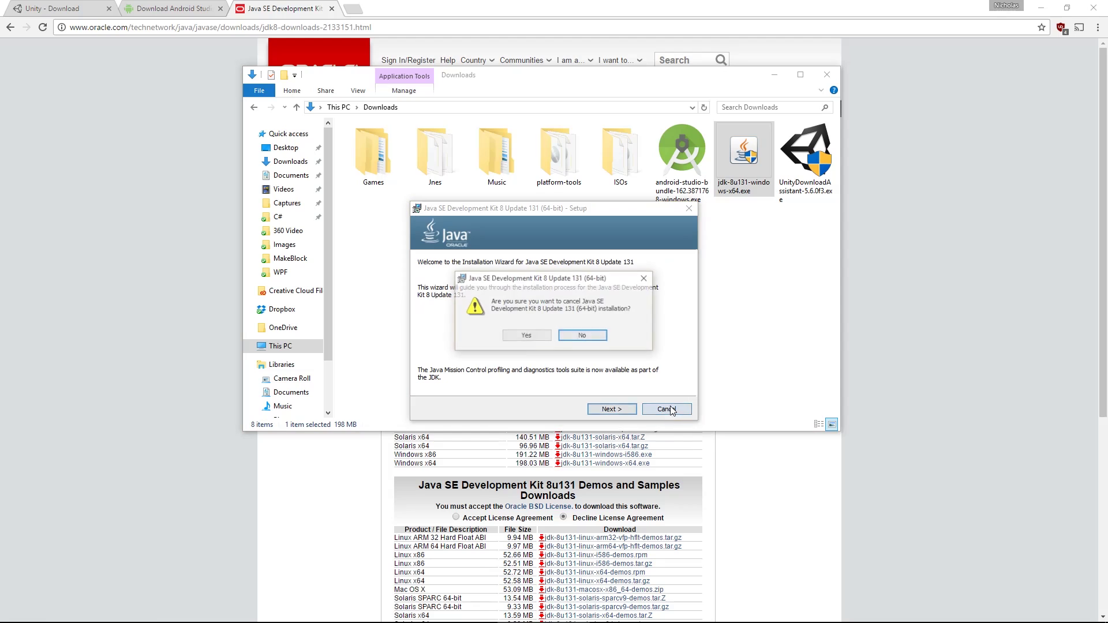
click(526, 340)
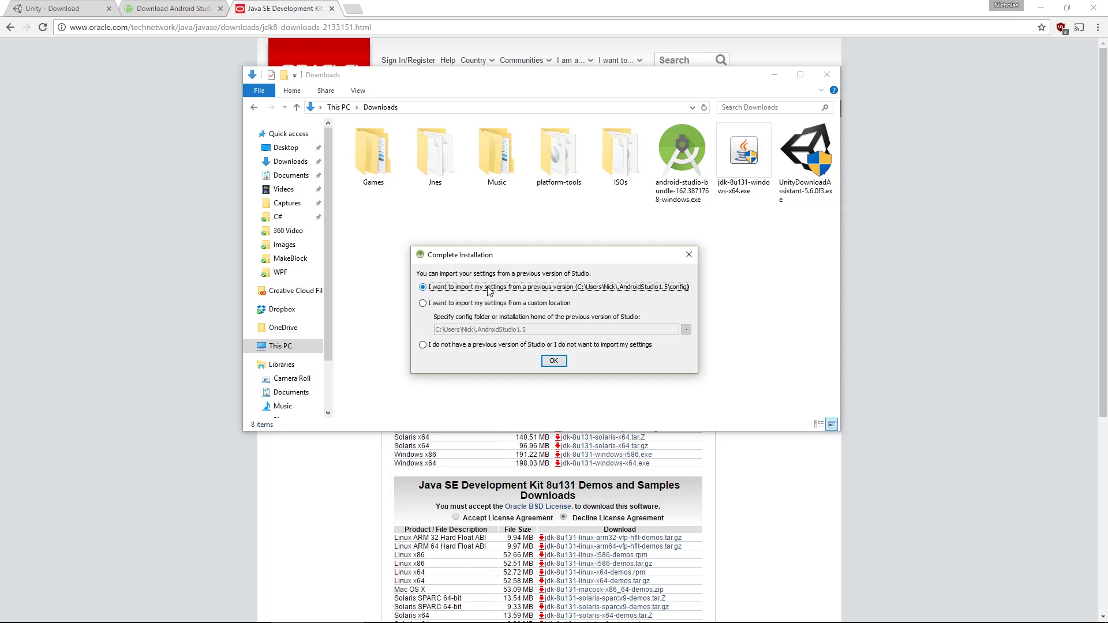
Import settings from the previous Android Studio version on first launch.
click(554, 361)
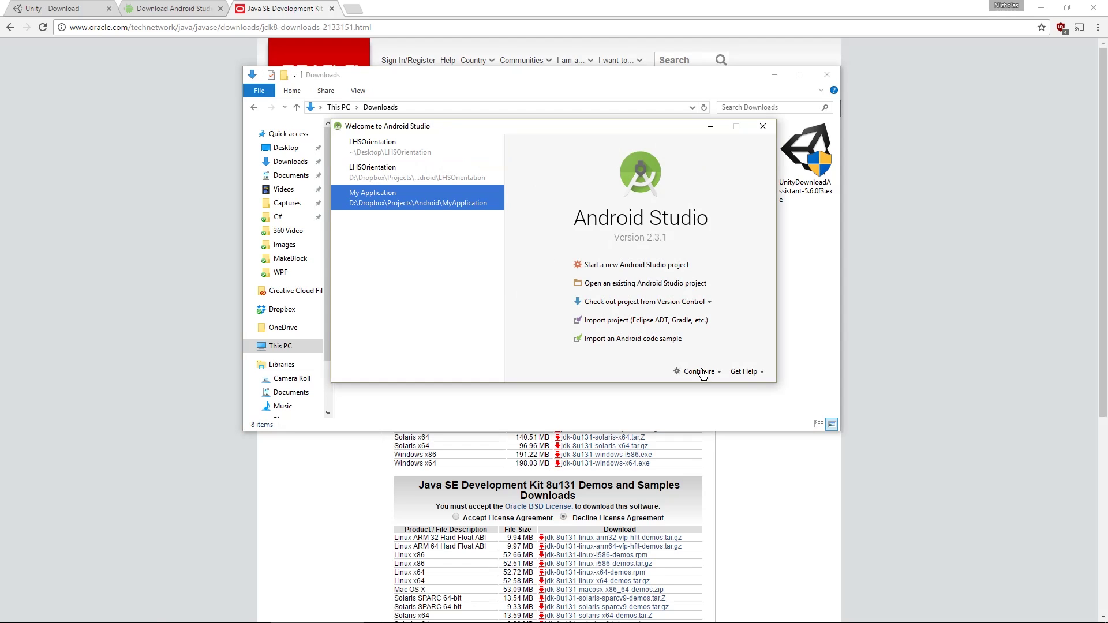
Tick Android 4.4 KitKat (API 19) in the SDK Manager and confirm installing its components.
click(707, 373)
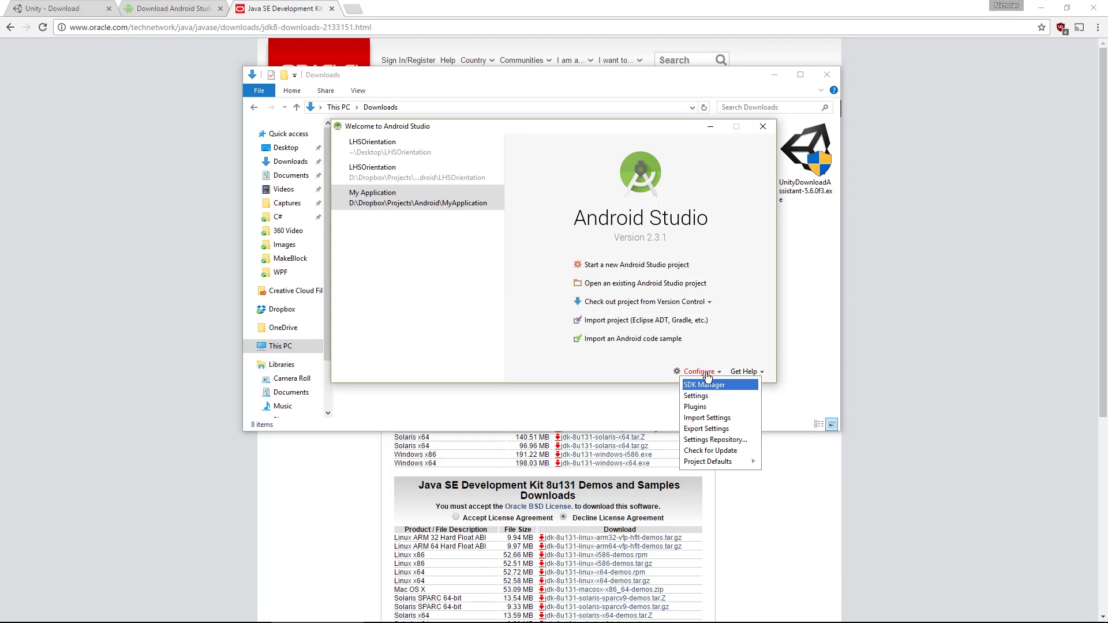
click(717, 387)
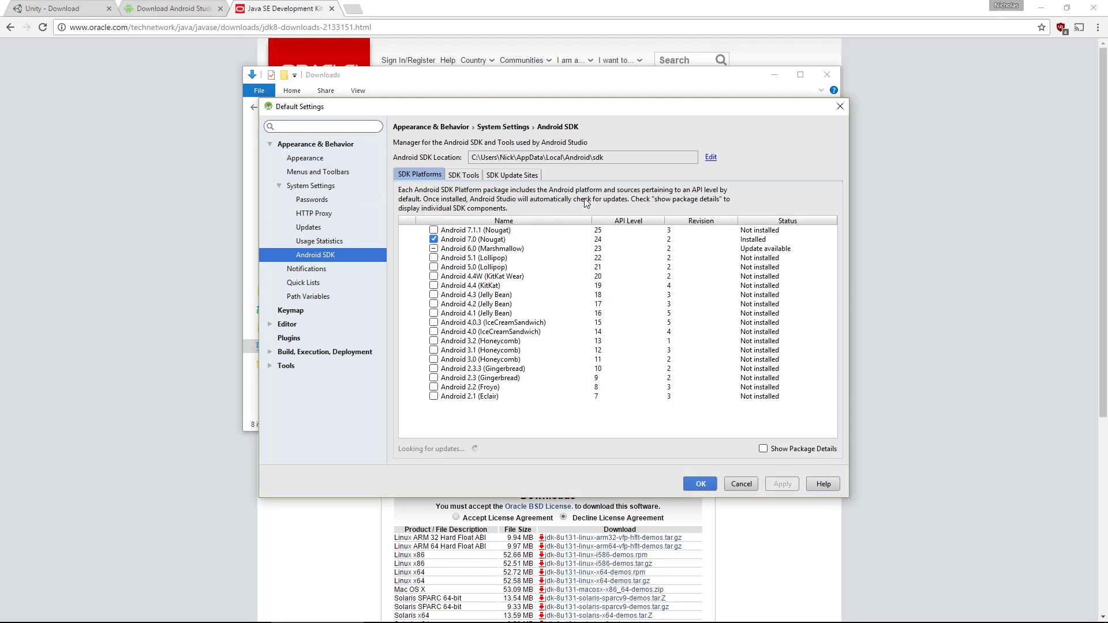
click(489, 287)
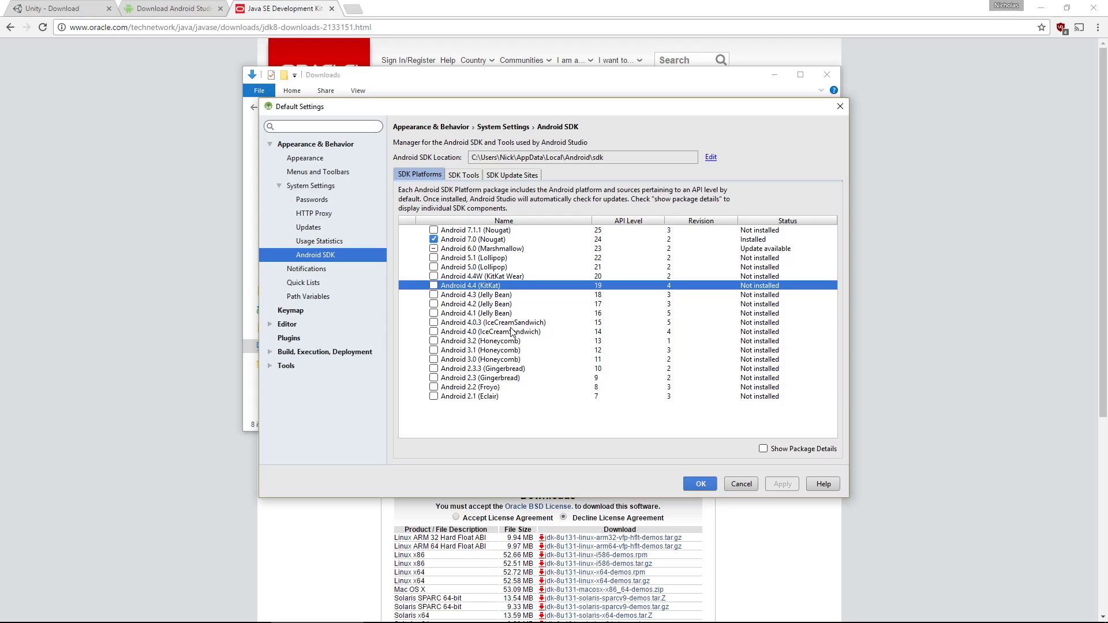
click(499, 240)
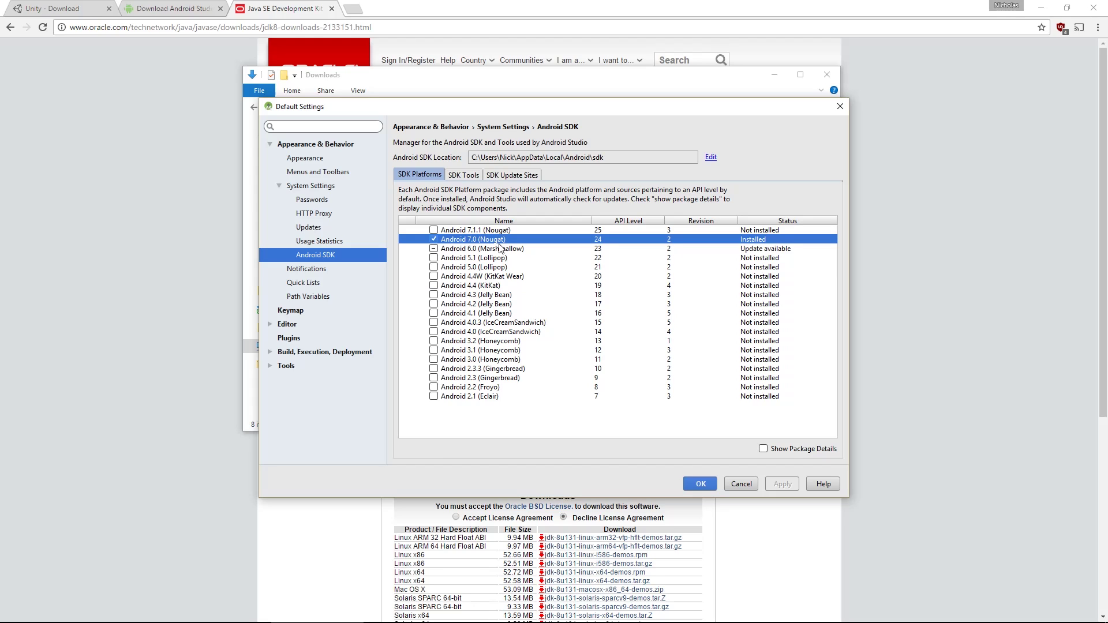
click(496, 286)
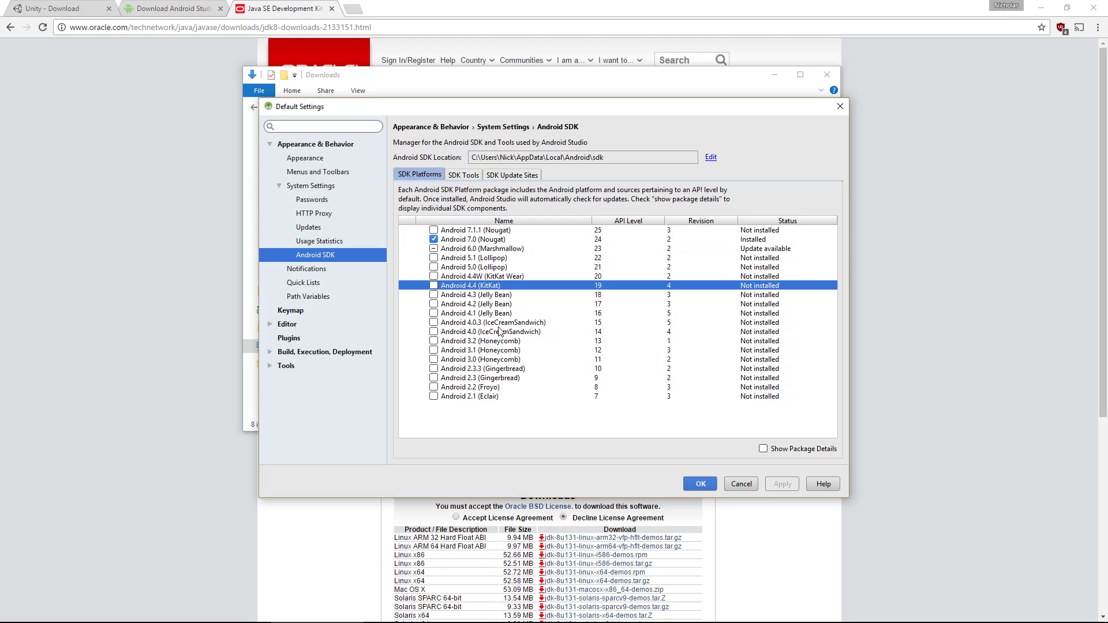
click(434, 285)
click(698, 484)
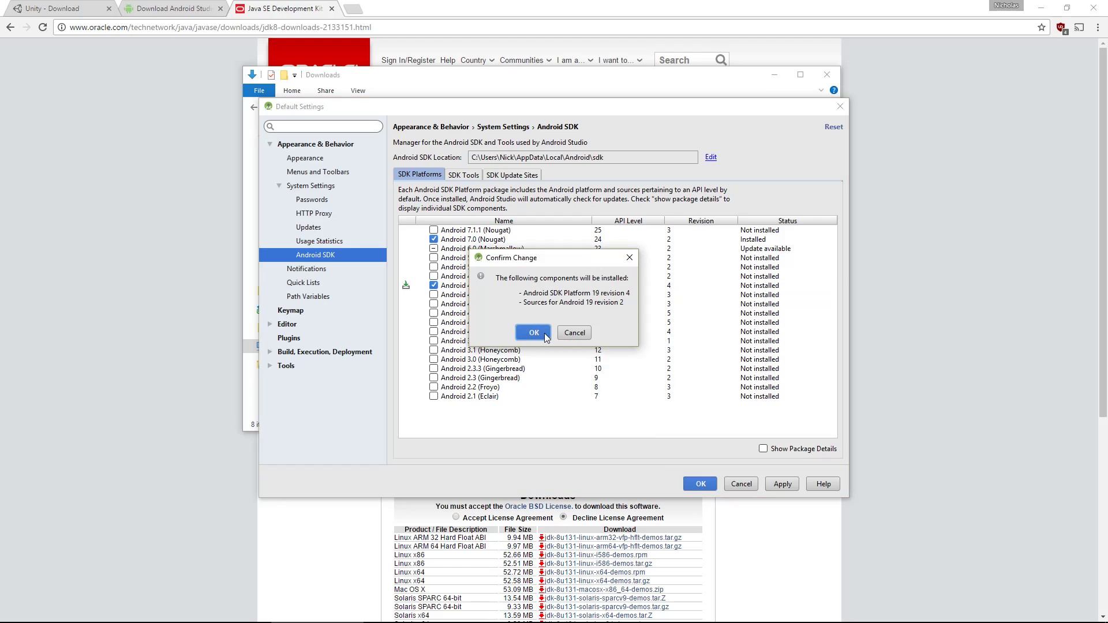
click(532, 330)
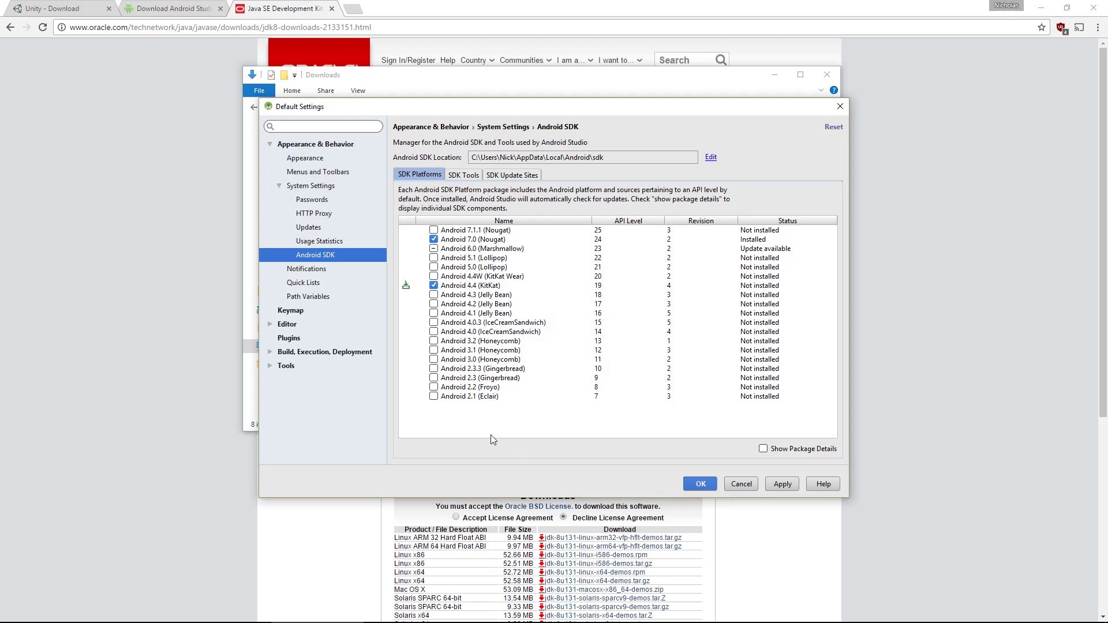
Accept the license and install SDK Platform 19 with sources, then finish.
click(571, 443)
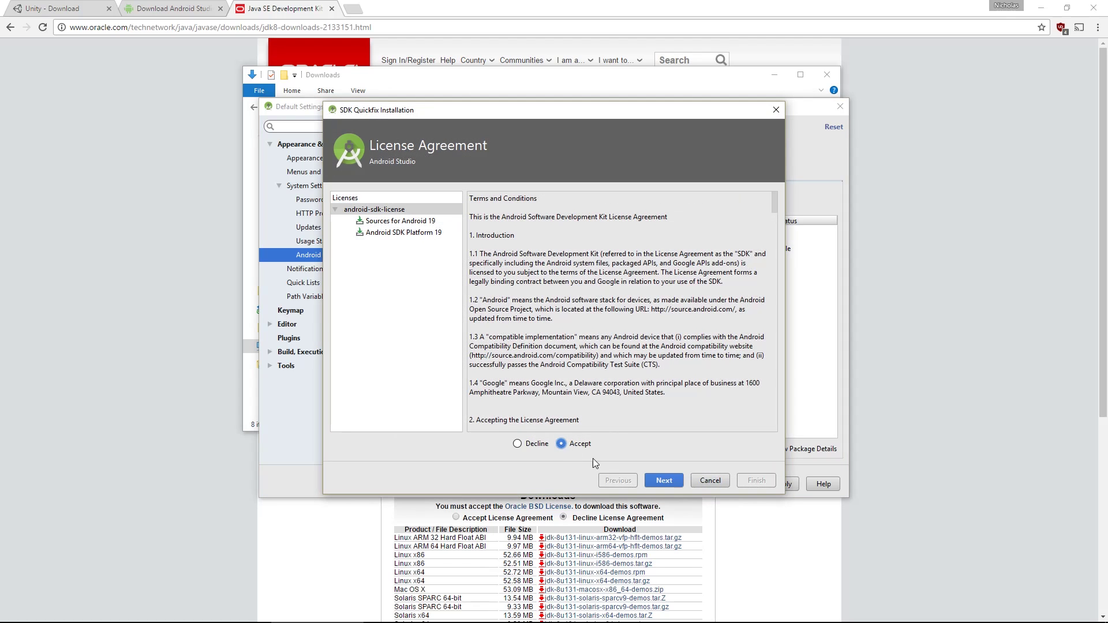
click(670, 480)
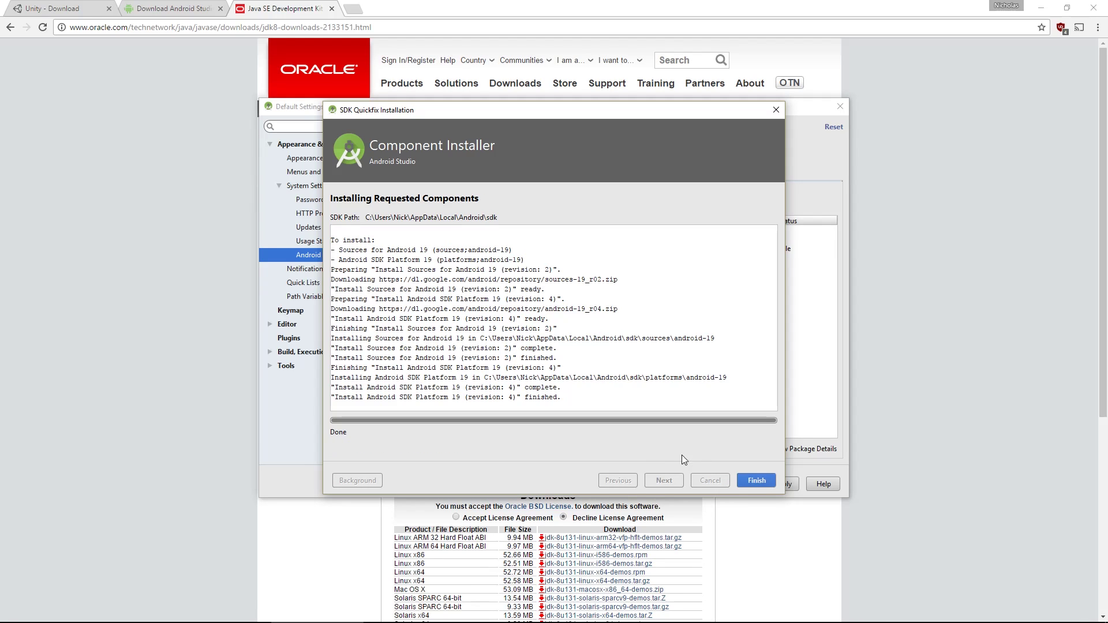
click(757, 480)
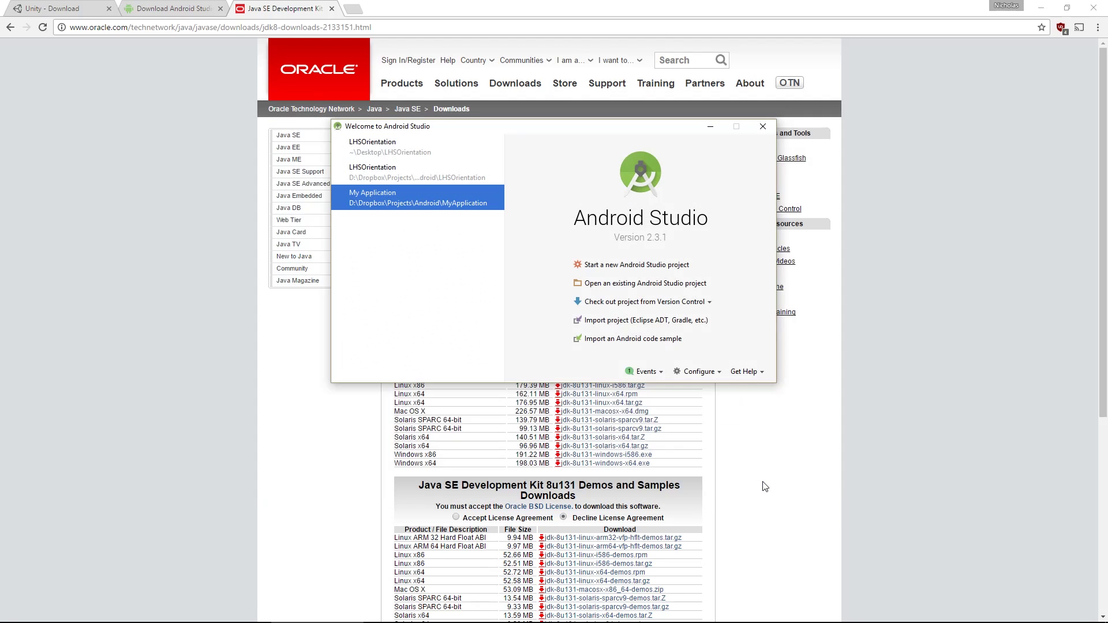
Close Android Studio and create a new Unity 3D project named 'Android Test'.
click(763, 128)
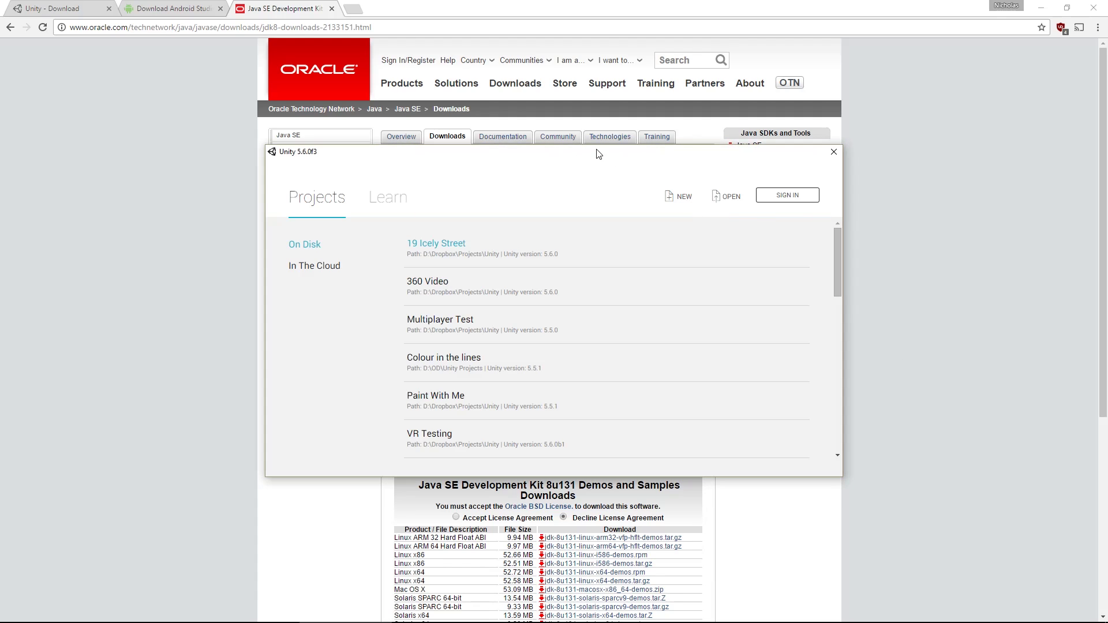
click(690, 201)
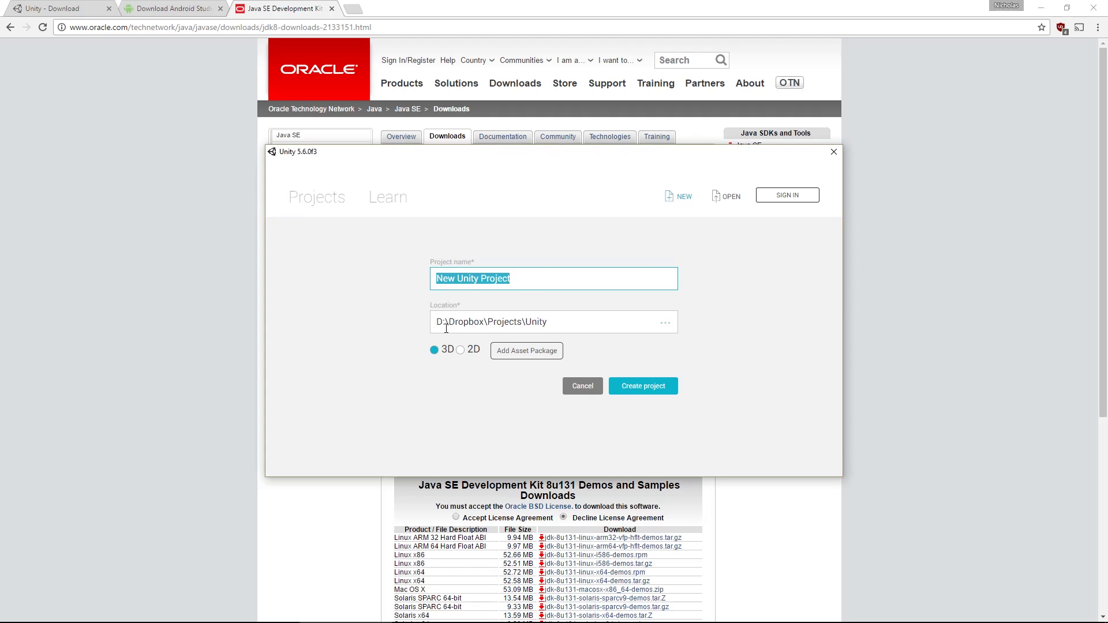
text(Android Test)
click(569, 326)
click(658, 390)
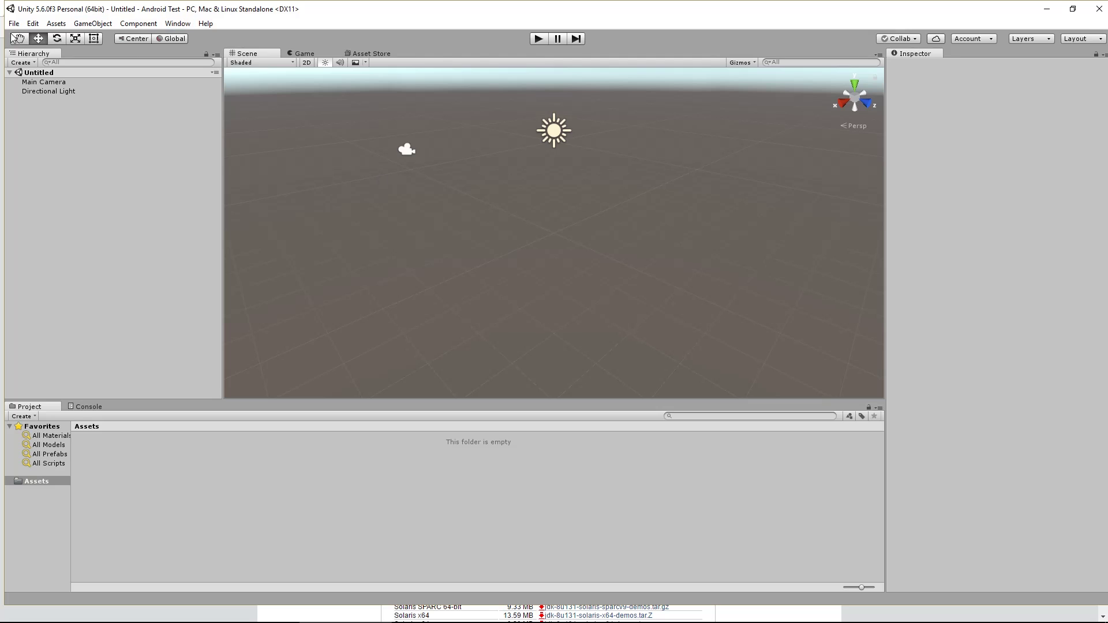
Open Build Settings, select Android as the platform, and show its Player Settings.
click(15, 25)
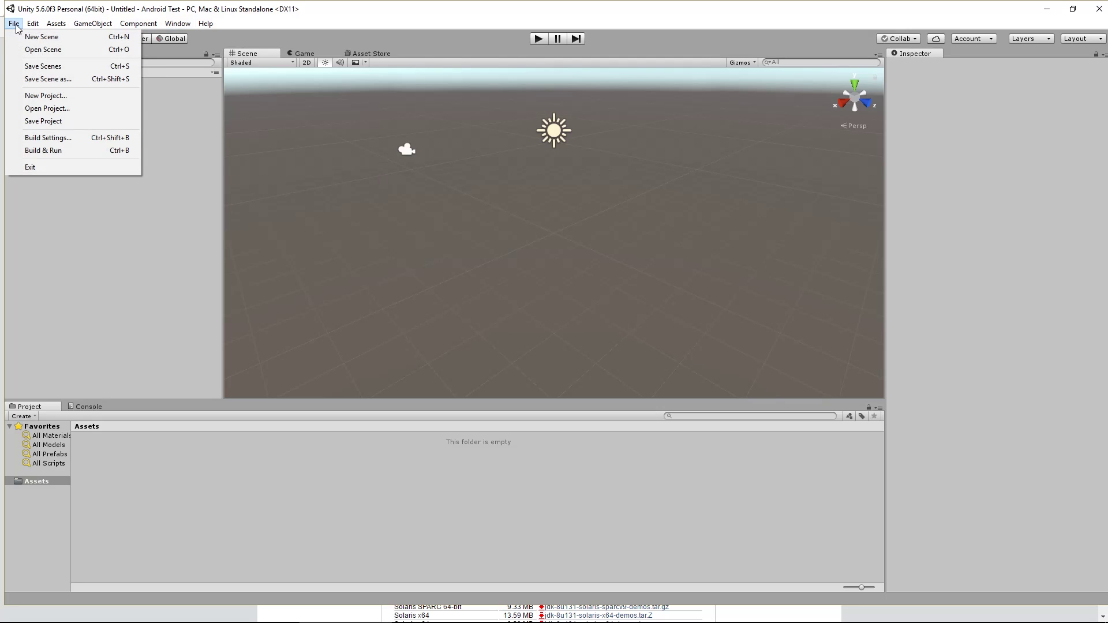
click(45, 137)
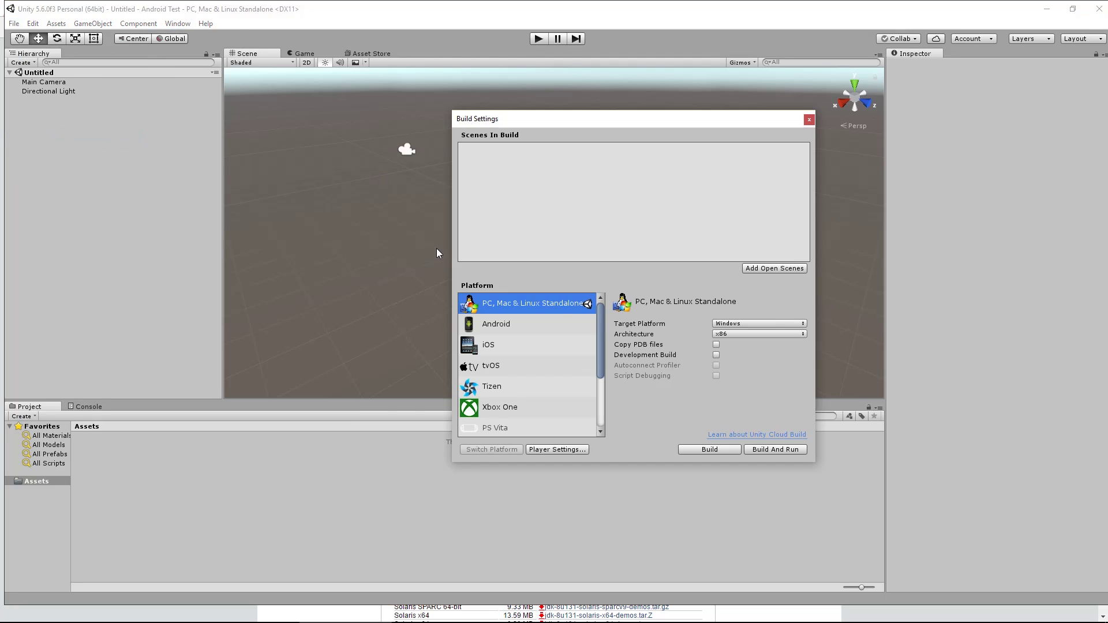
click(539, 324)
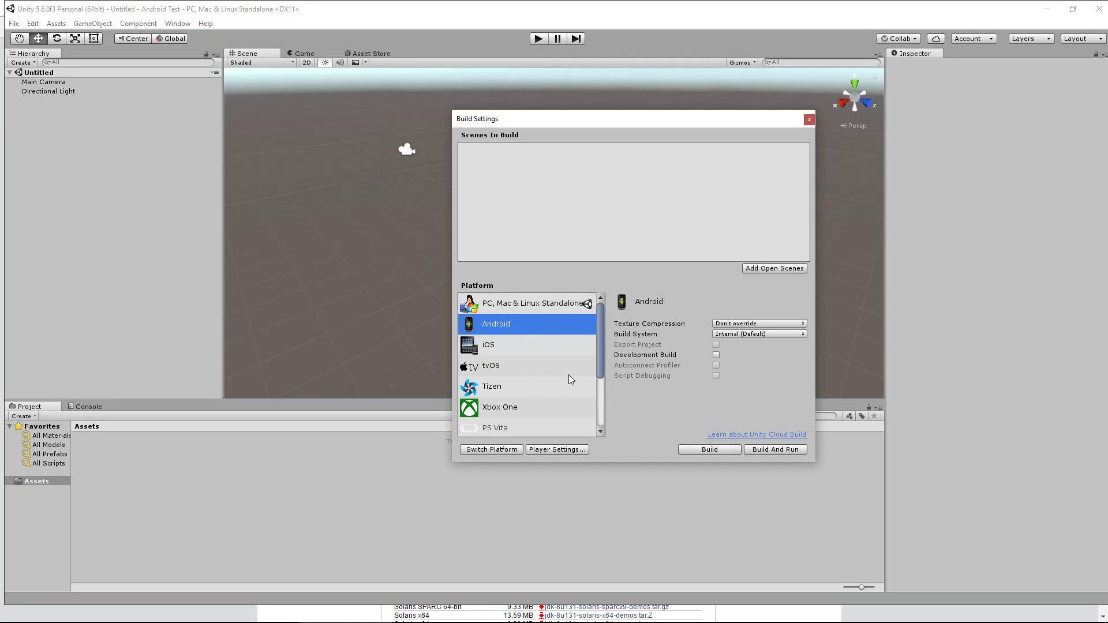
click(557, 450)
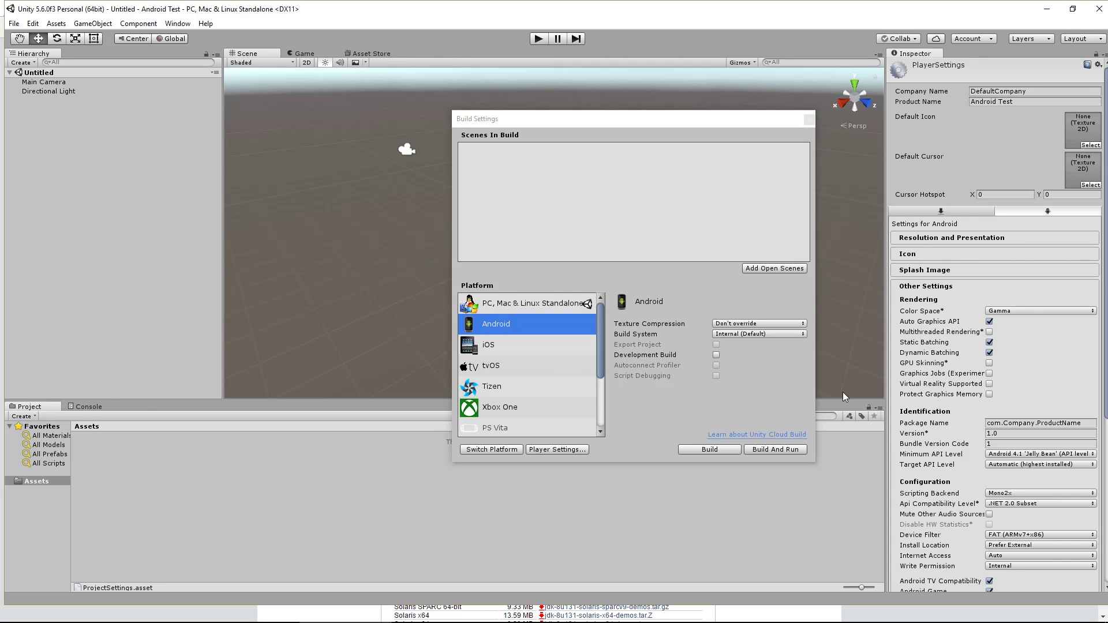
Set package name net.dingotech.androidtest and minimum API level Android 4.4 'Kit Kat' (API 19).
click(1015, 423)
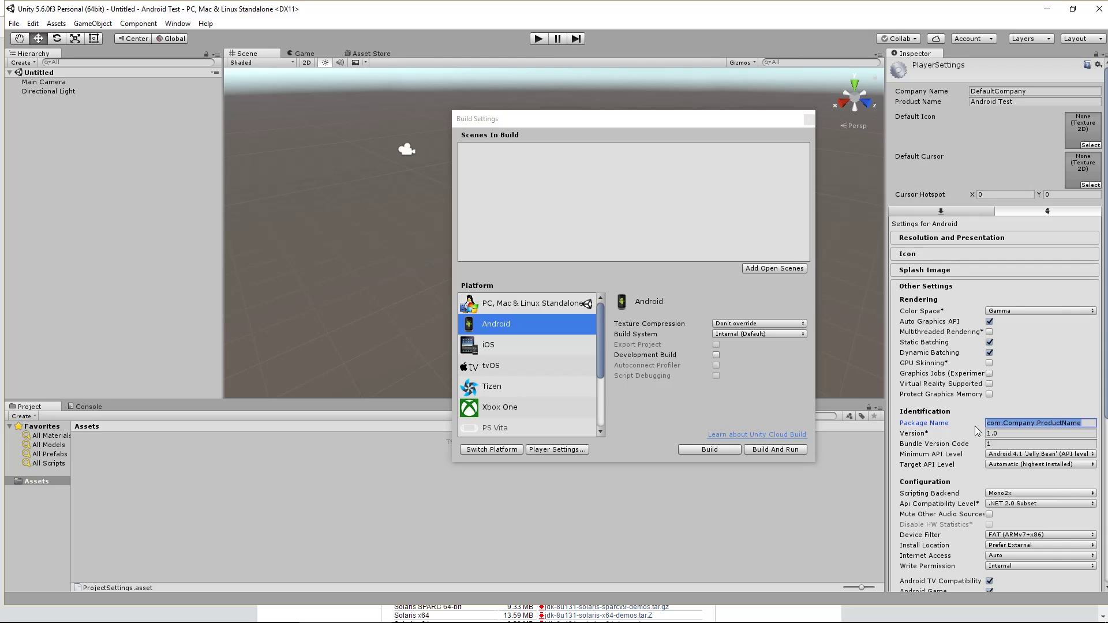
text(net.dingotech.)
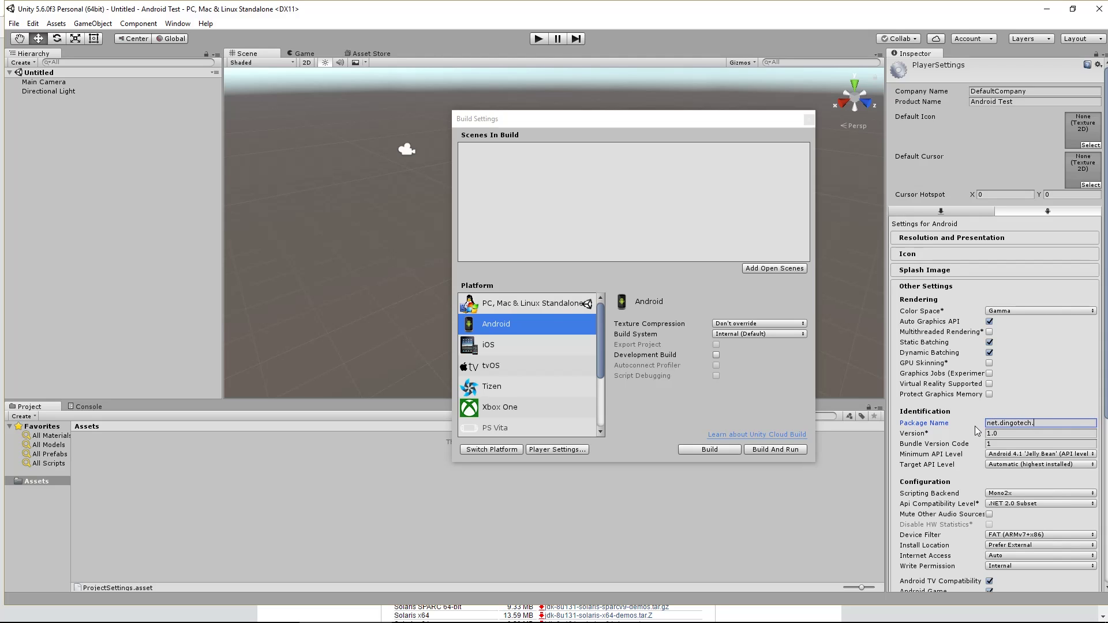
text(androi)
text(dtest)
click(1025, 456)
click(1000, 502)
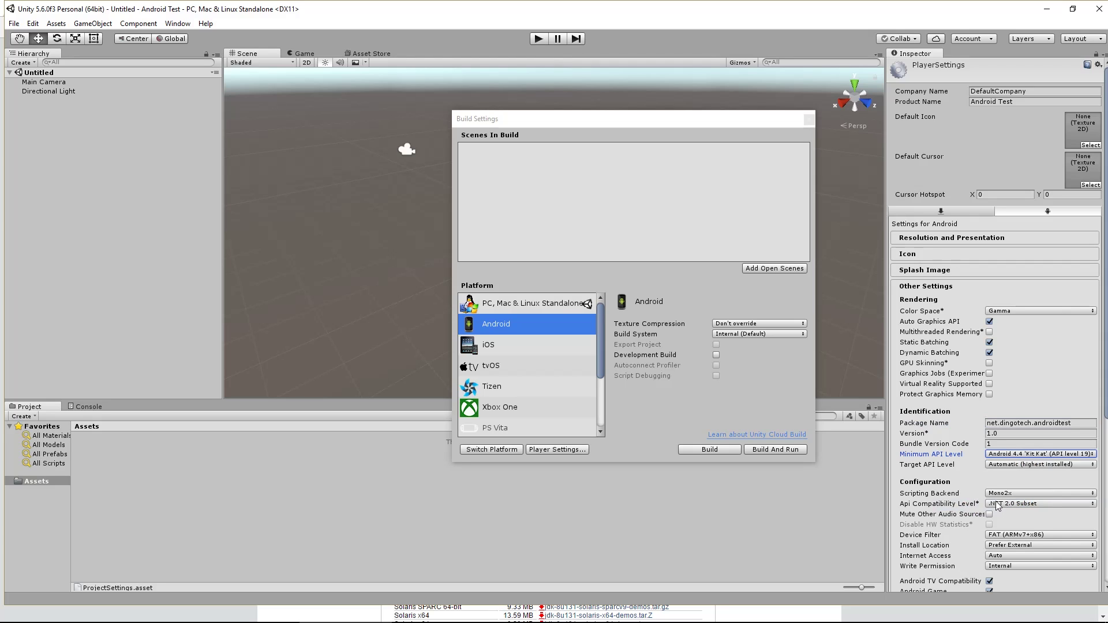
click(1028, 455)
Set the PC, Mac & Linux Standalone bundle identifier to net.dingotech.androidtest, then reselect Android.
click(539, 307)
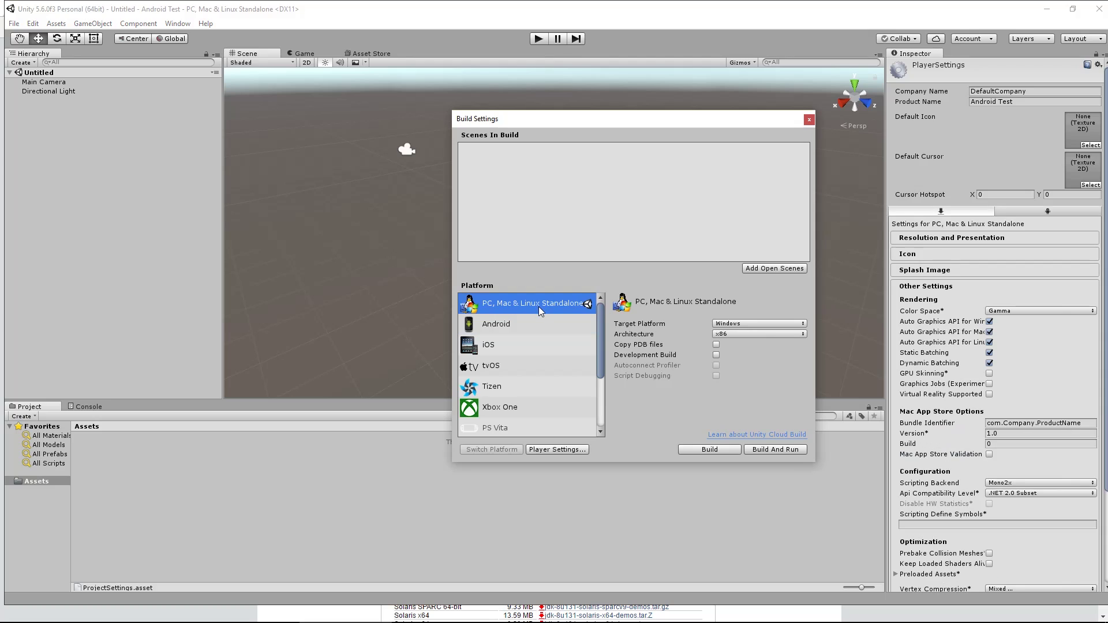
click(1077, 423)
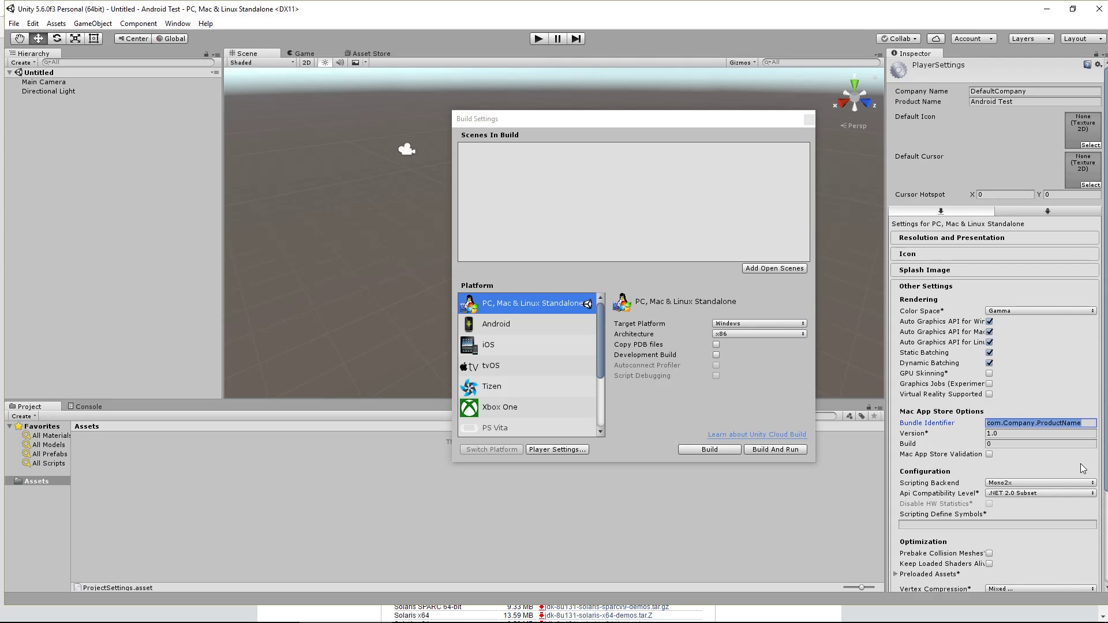
text(net.dingpo)
key(BackSpace)
key(BackSpace)
text(otech.)
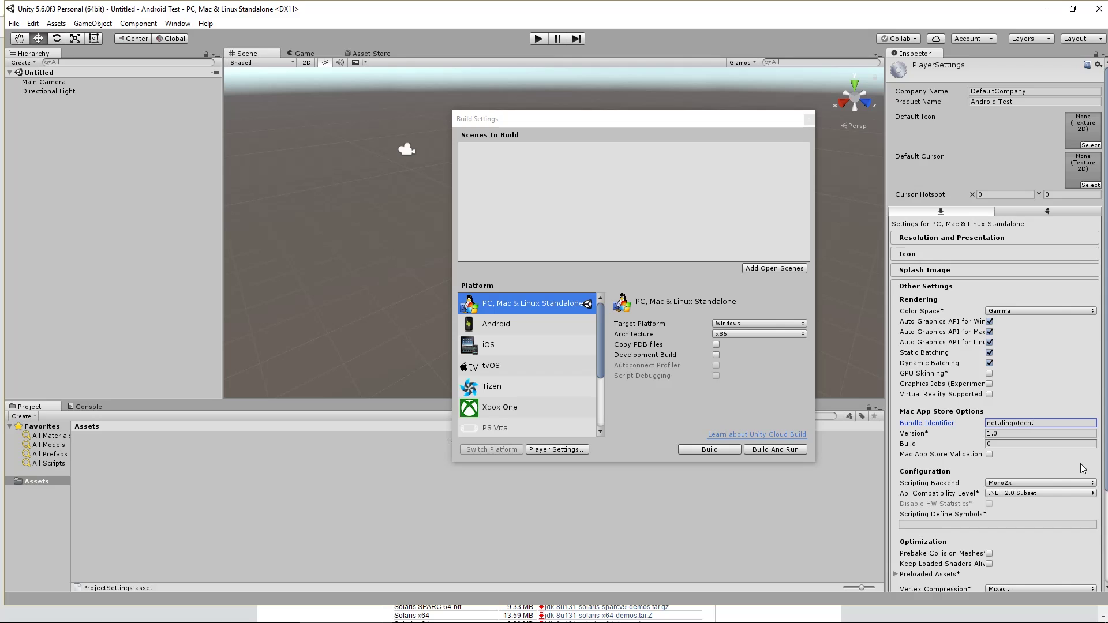
text(androidtest)
click(544, 328)
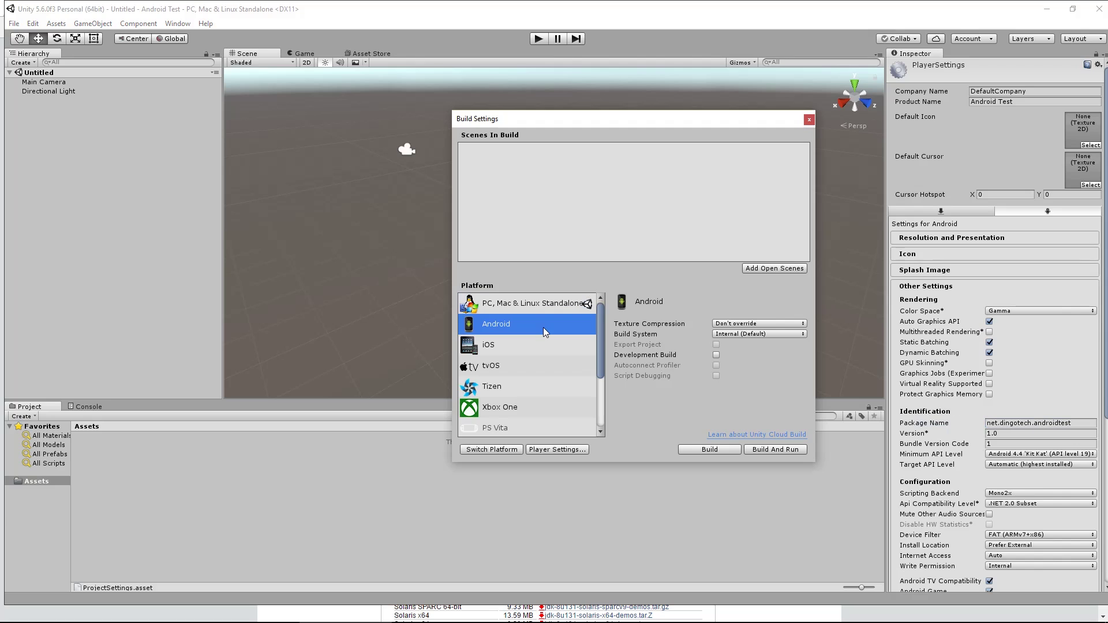
Start the Android build, targeting the Desktop with file name 'Android Test'.
click(695, 453)
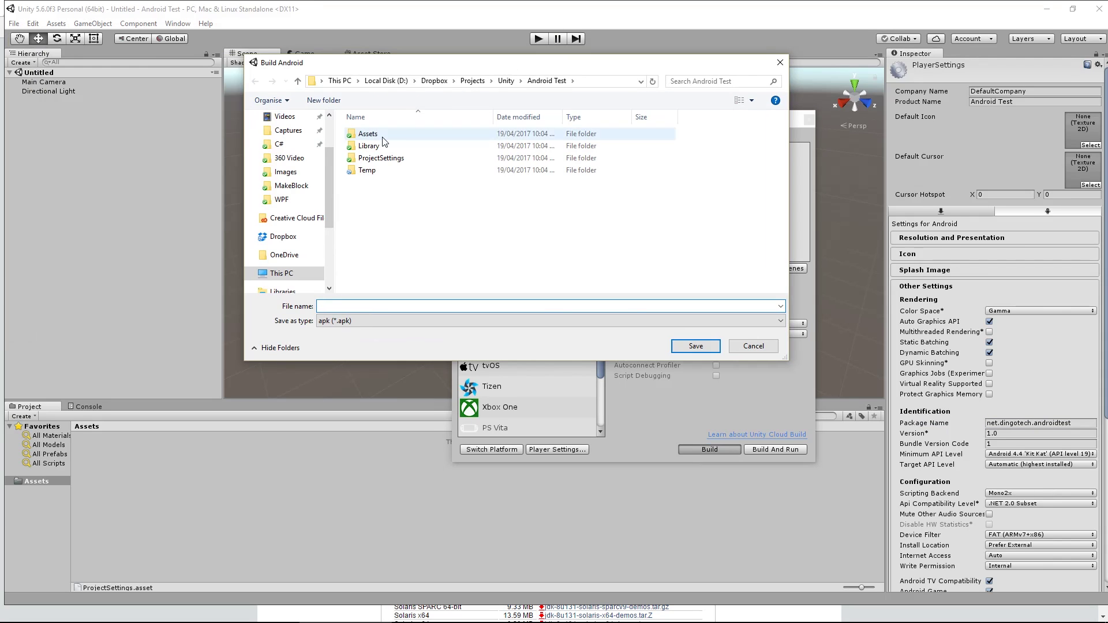
scroll(289, 173, up, 1)
click(286, 118)
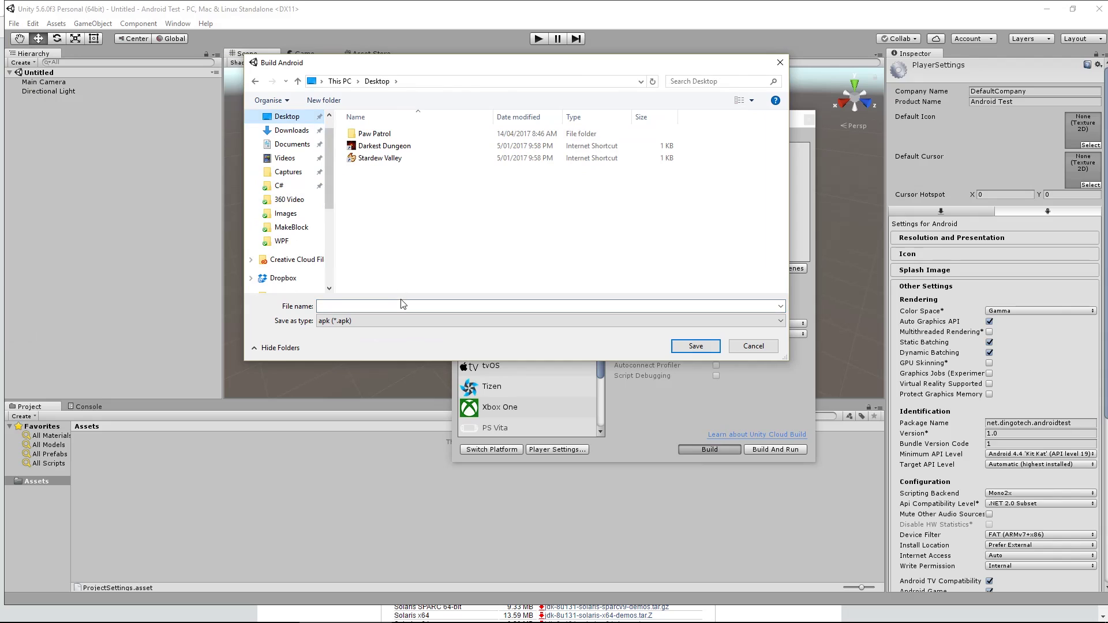
text(Android Test)
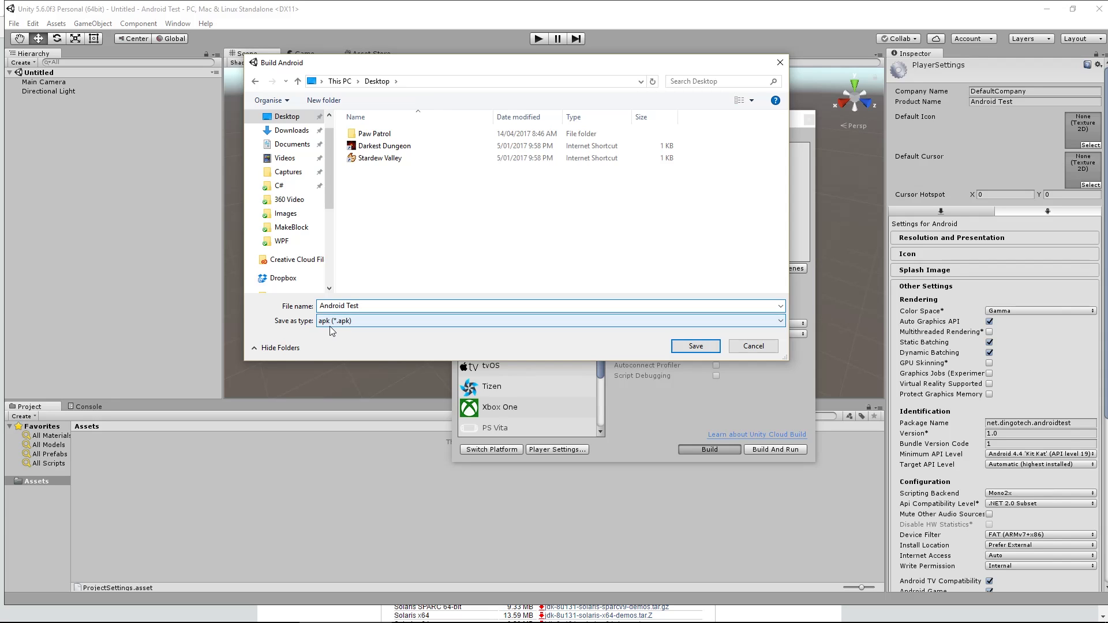
Save and build Android Test.apk to the Desktop.
click(696, 346)
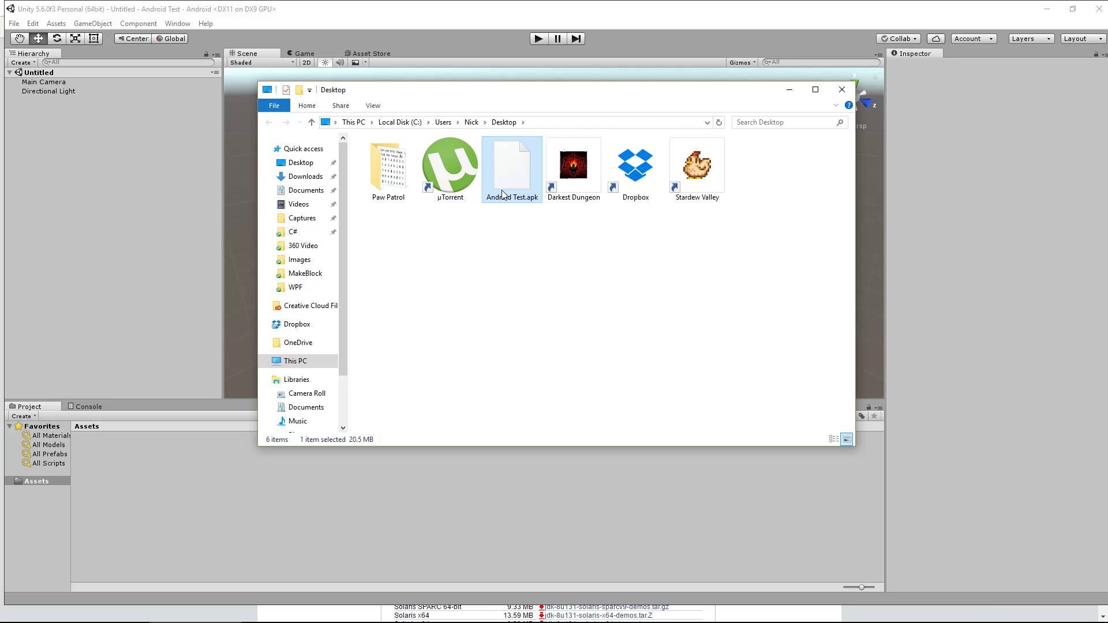
Deselect the APK, close the Desktop Explorer window, and reposition the Build Settings window.
click(517, 265)
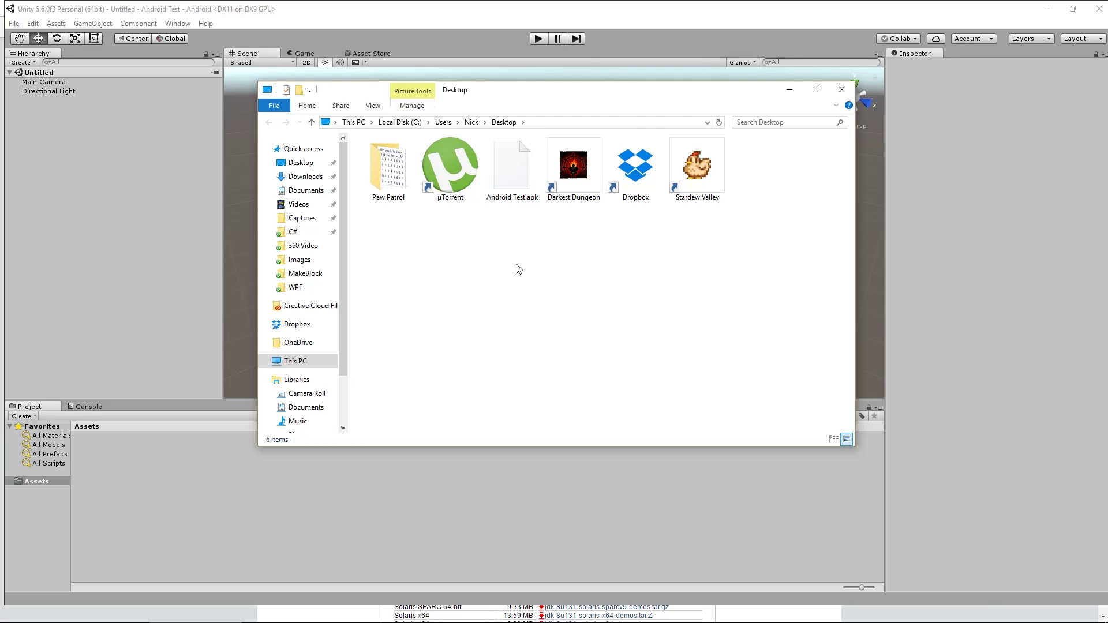
click(842, 91)
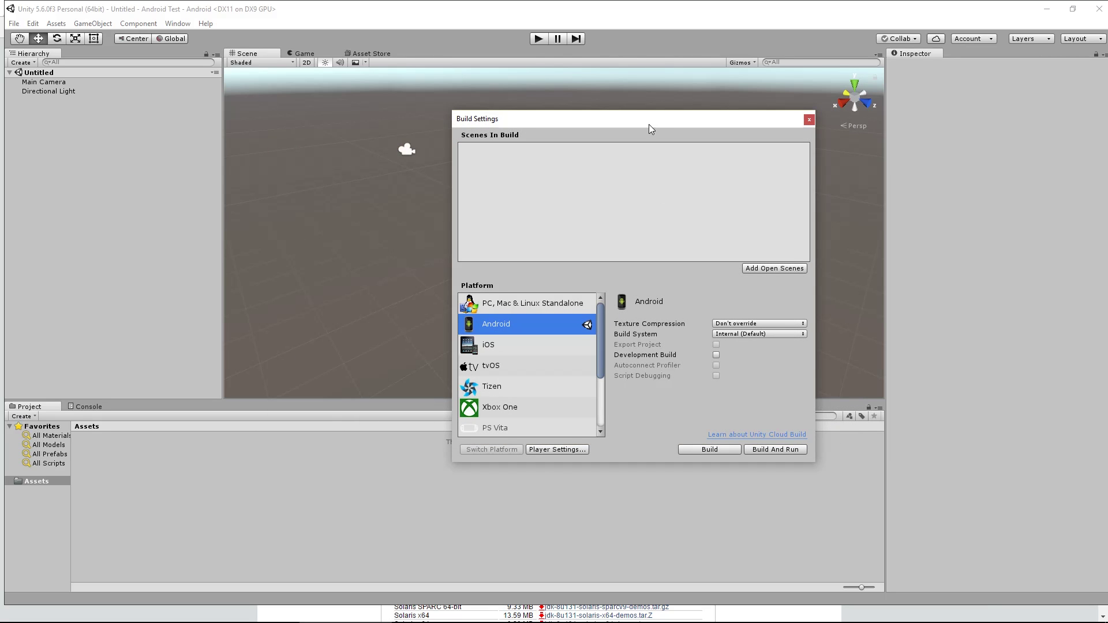
drag(649, 120, 579, 115)
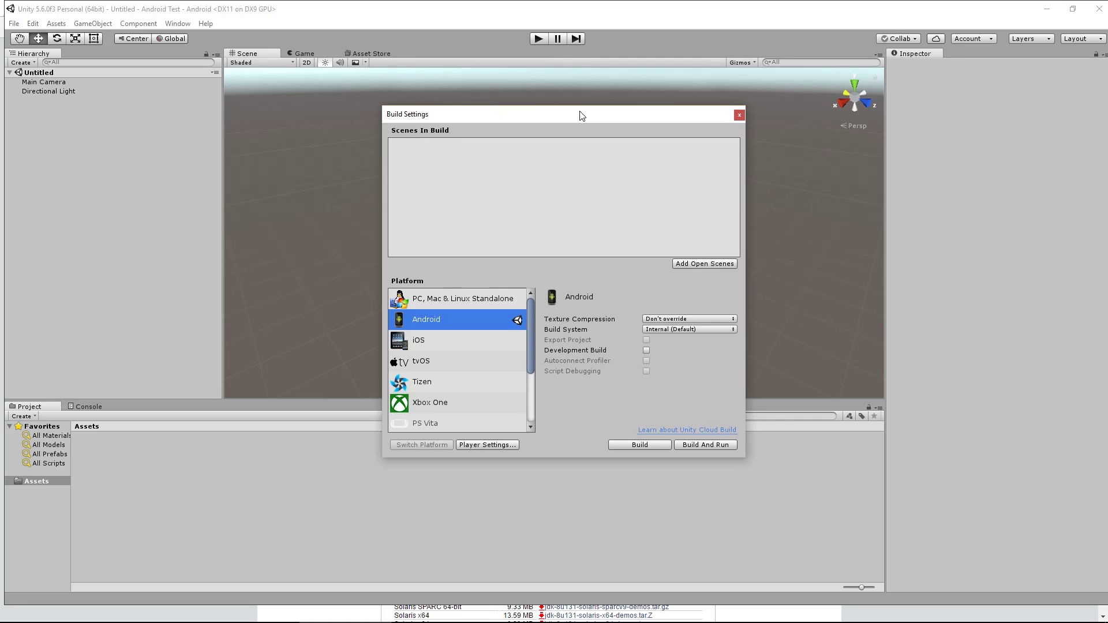